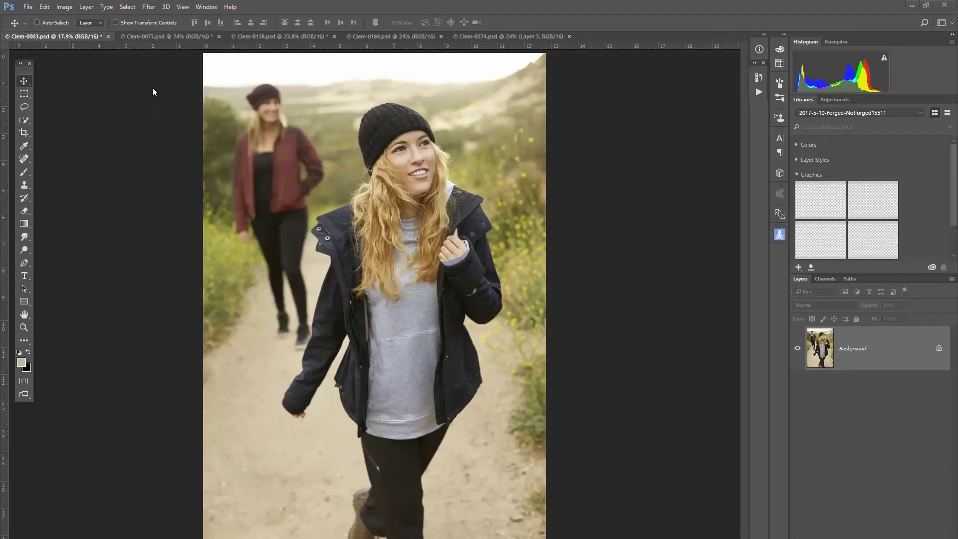
Review the open hiking photos Clem-0073, Clem-0158 and Clem-0184, ending on the forest portrait Clem-0274.
{"action": "left_click", "coordinate": [151, 37]}
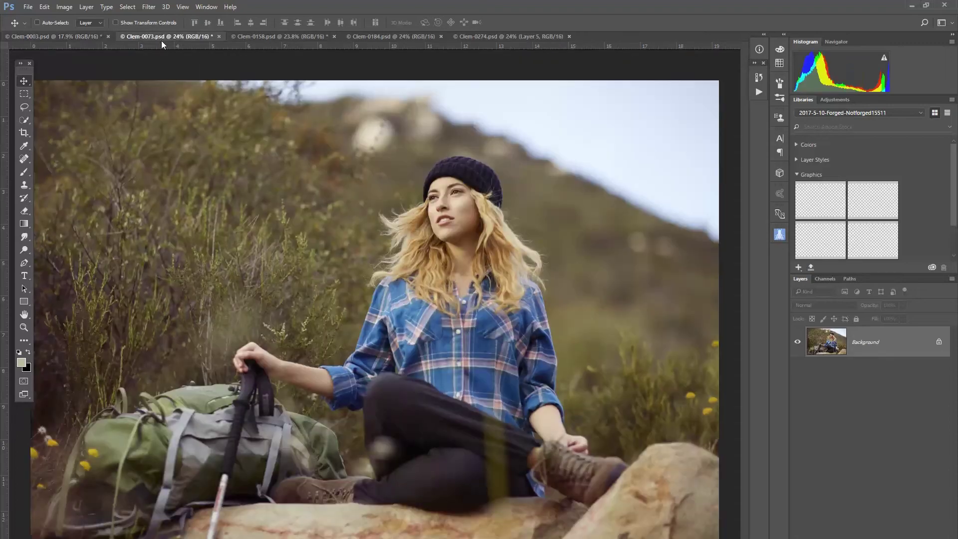
{"action": "left_click", "coordinate": [83, 38]}
{"action": "left_click", "coordinate": [154, 38]}
{"action": "left_click", "coordinate": [310, 37]}
{"action": "left_click", "coordinate": [366, 37]}
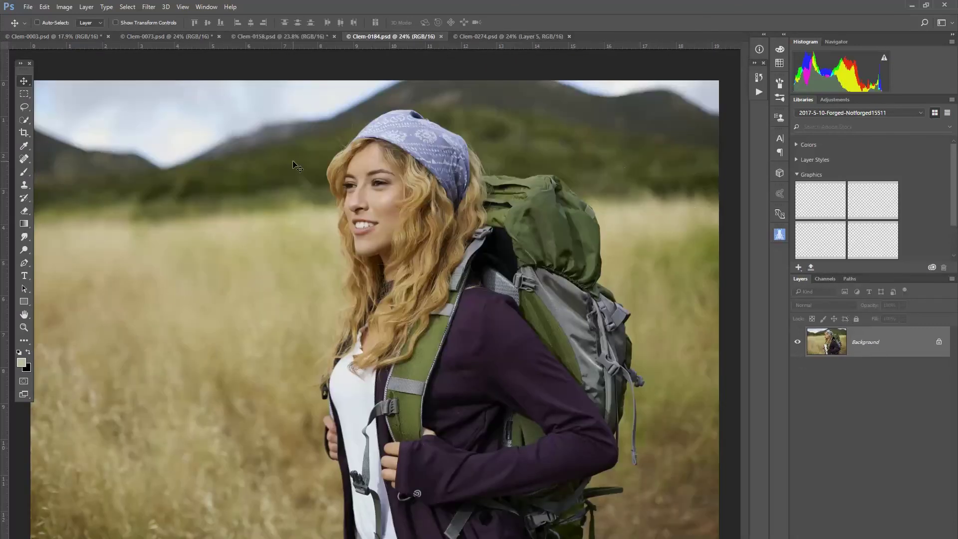
{"action": "left_click", "coordinate": [482, 35]}
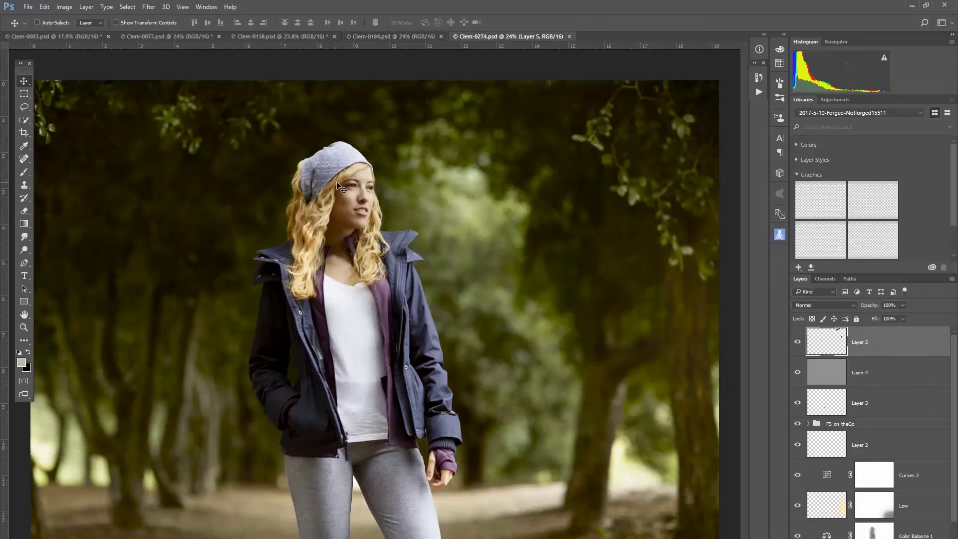
Create a new white 36 × 24 in, 300 ppi document named Untitled-1.
{"action": "left_click", "coordinate": [57, 39]}
{"action": "left_click", "coordinate": [28, 7]}
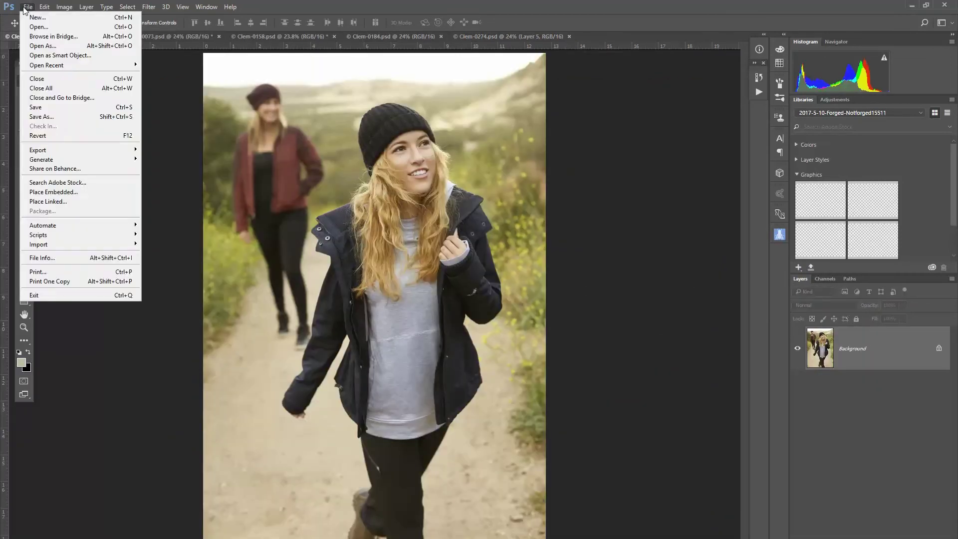
{"action": "key", "text": "Escape"}
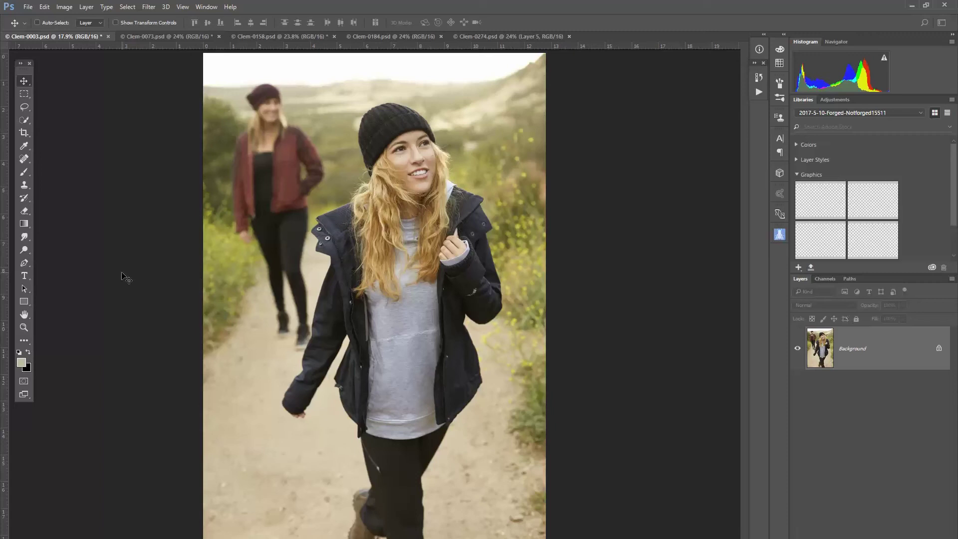
{"action": "key", "text": "ctrl+n"}
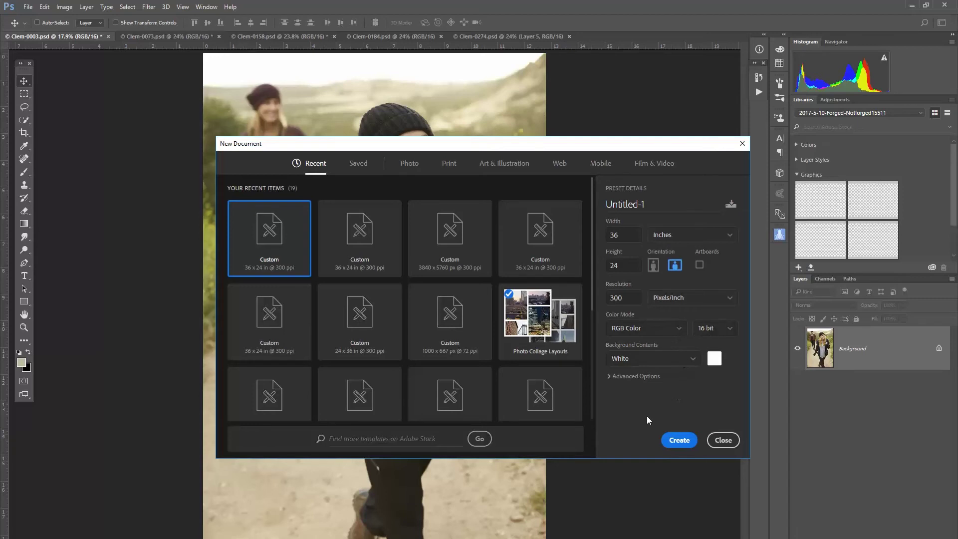
{"action": "left_click", "coordinate": [669, 445]}
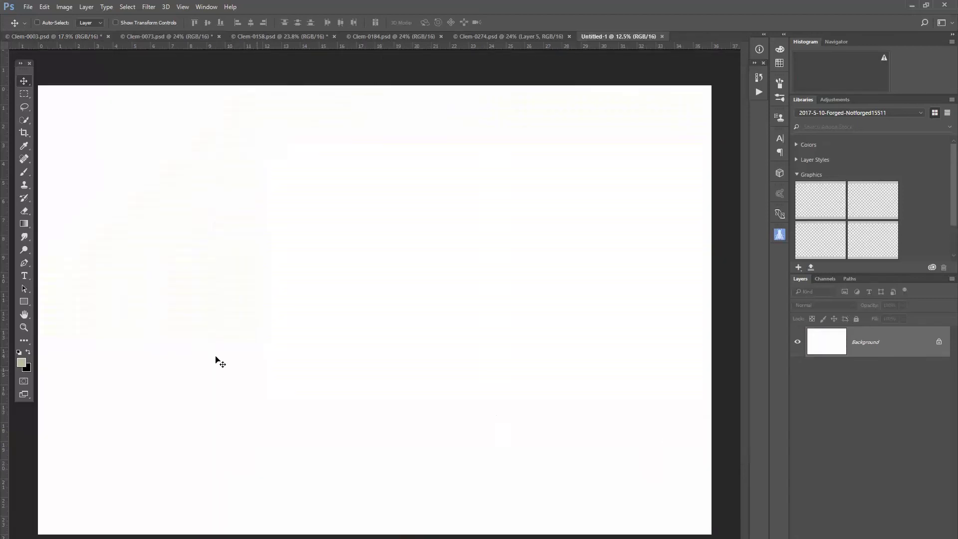
Select the Rectangle tool in Shape mode with yellow fill and check the View > Snap To options.
{"action": "left_click", "coordinate": [24, 302]}
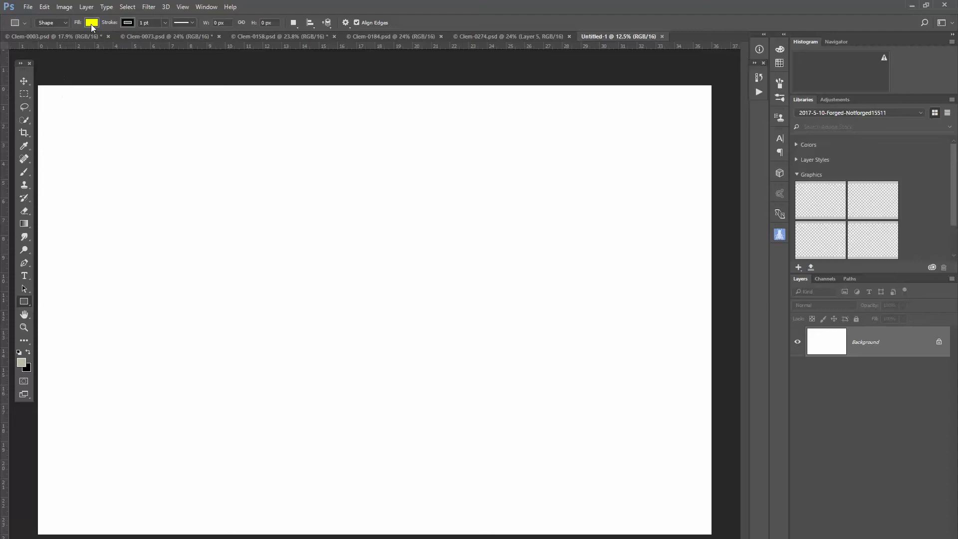
{"action": "left_click", "coordinate": [135, 92]}
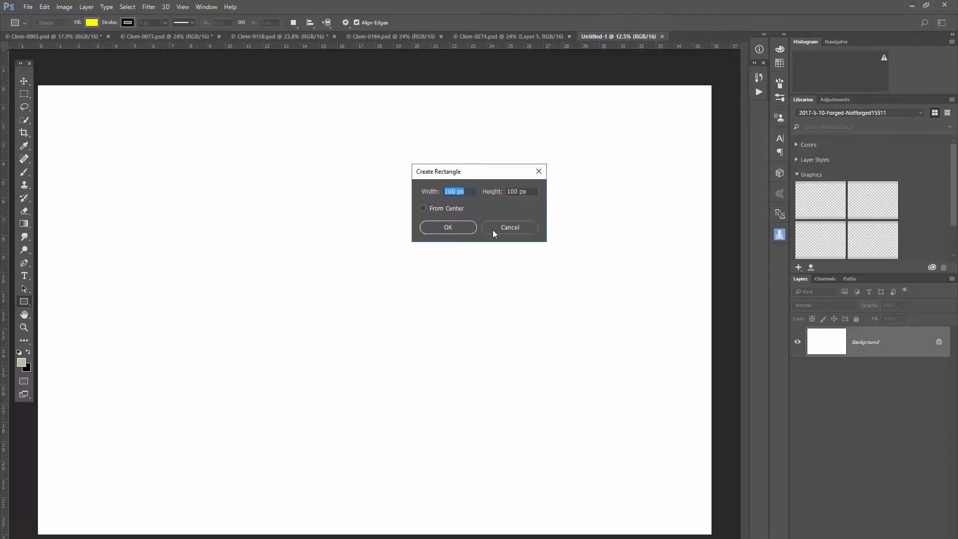
{"action": "left_click", "coordinate": [505, 229]}
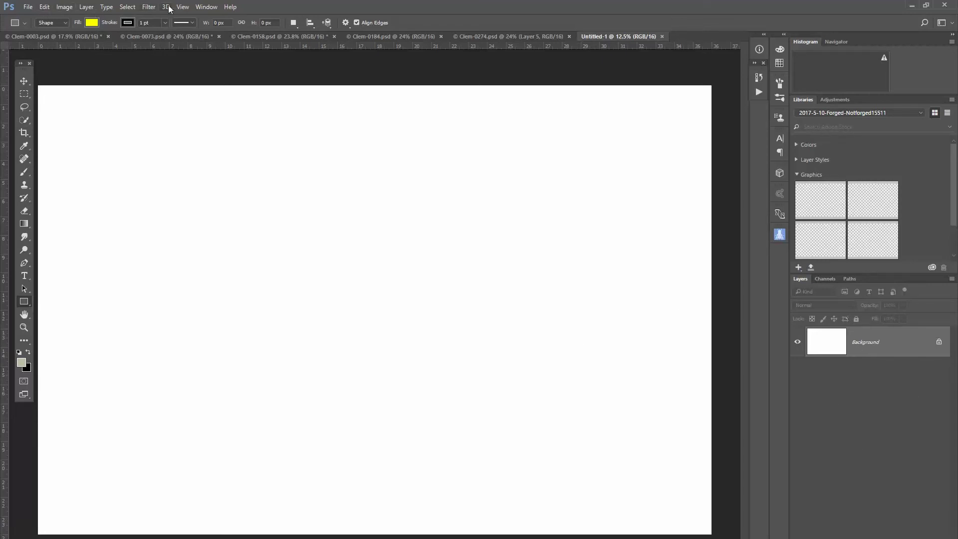
{"action": "left_click", "coordinate": [184, 7]}
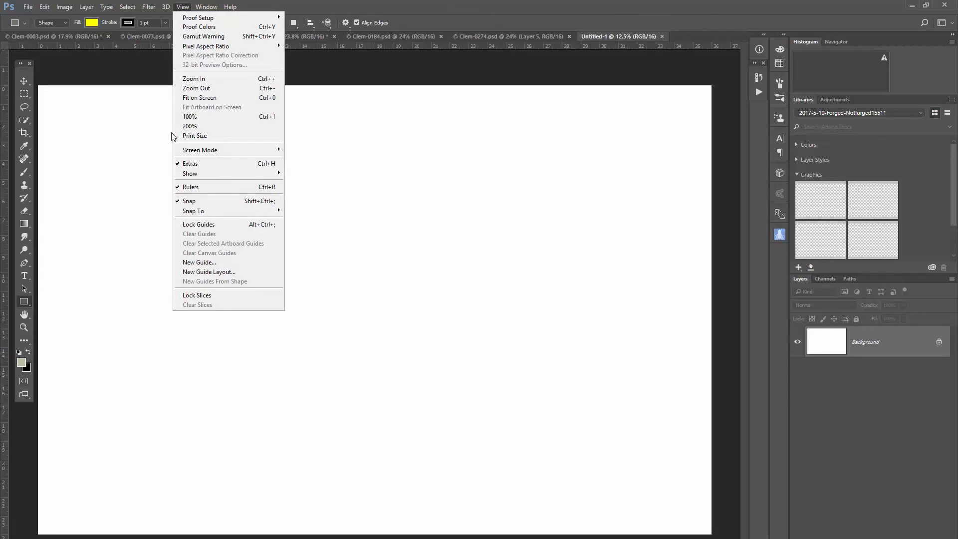
{"action": "mouse_move", "coordinate": [179, 213]}
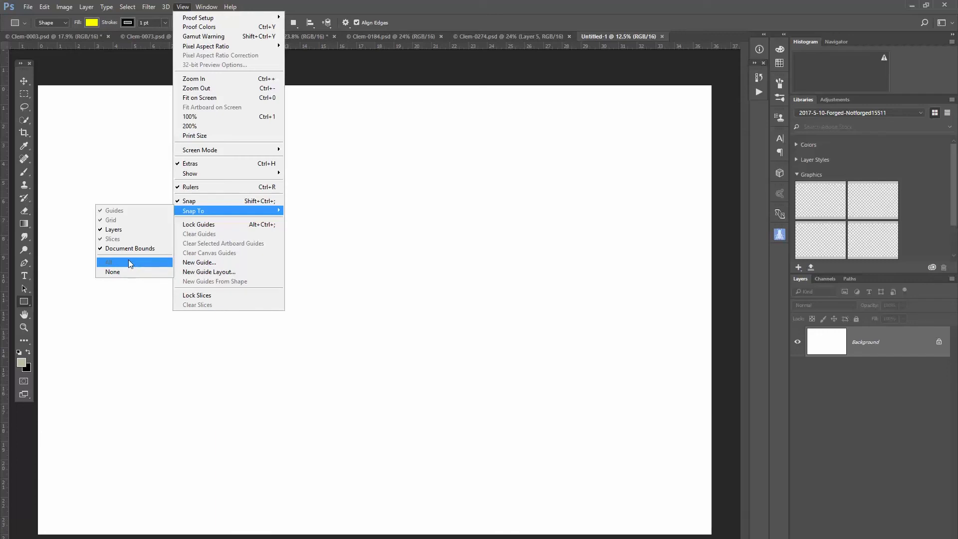
{"action": "left_click", "coordinate": [126, 100]}
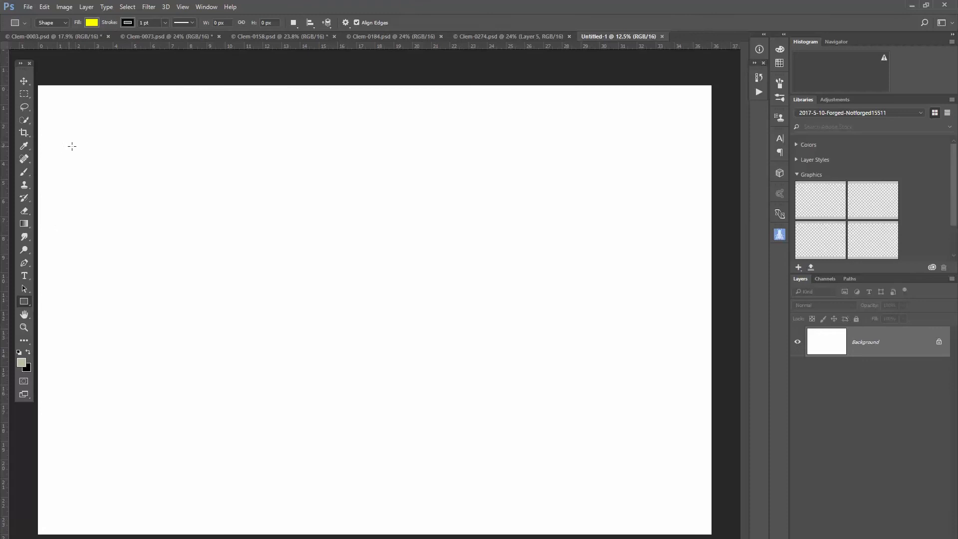
Create an exact 18 in × 12 in yellow rectangle and move it flush into the top-left corner.
{"action": "left_click_drag", "start_coordinate": [43, 90], "coordinate": [379, 337]}
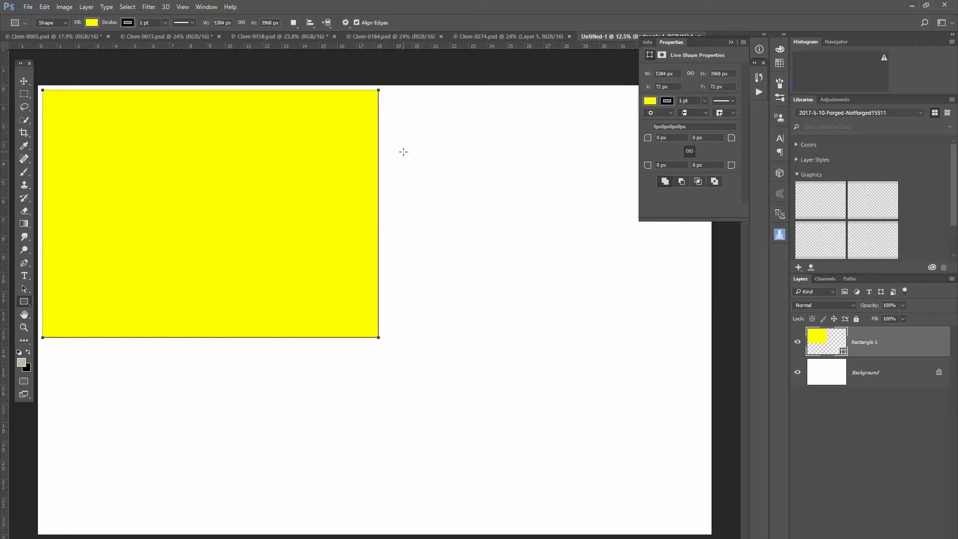
{"action": "key", "text": "ctrl+z"}
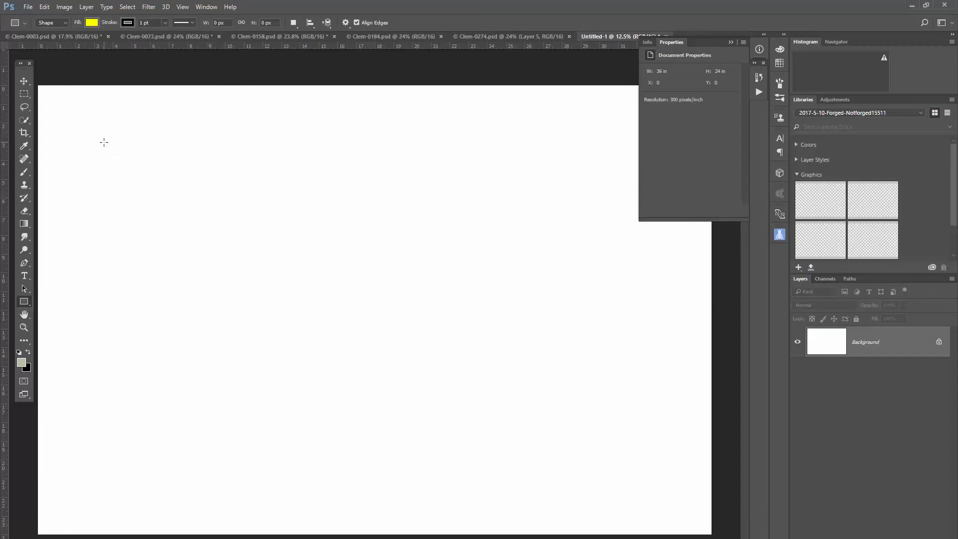
{"action": "left_click", "coordinate": [103, 142]}
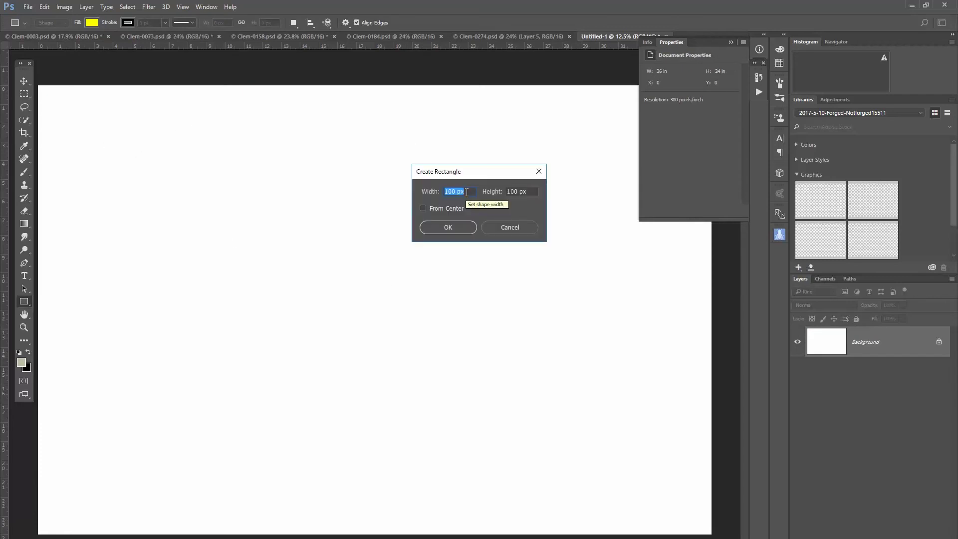
{"action": "type", "text": "18"}
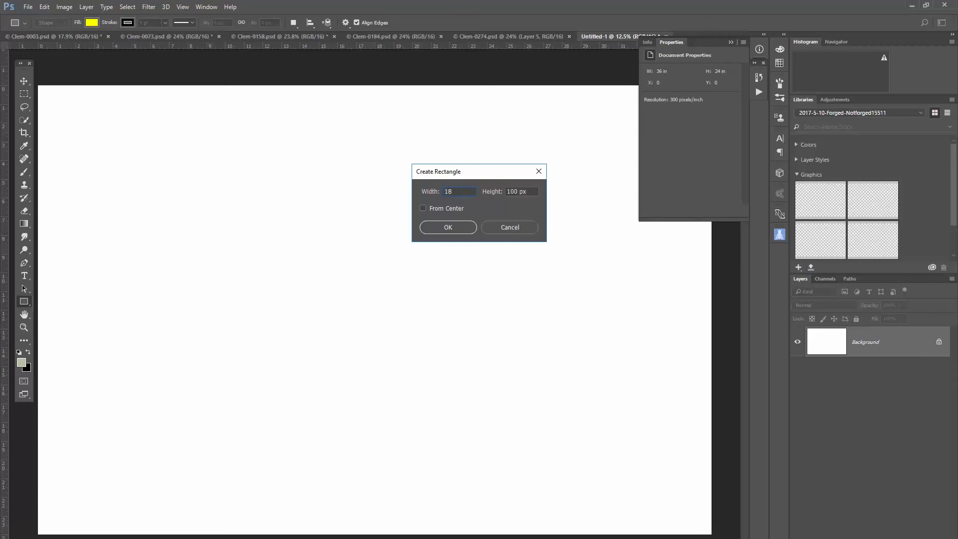
{"action": "type", "text": "in"}
{"action": "key", "text": "Tab"}
{"action": "type", "text": "12in"}
{"action": "left_click", "coordinate": [433, 228]}
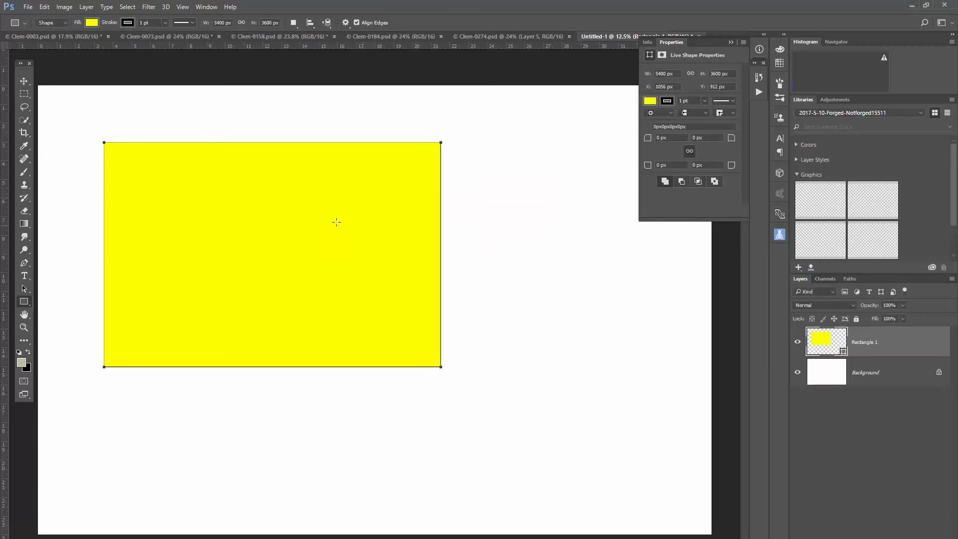
{"action": "left_click", "coordinate": [24, 81]}
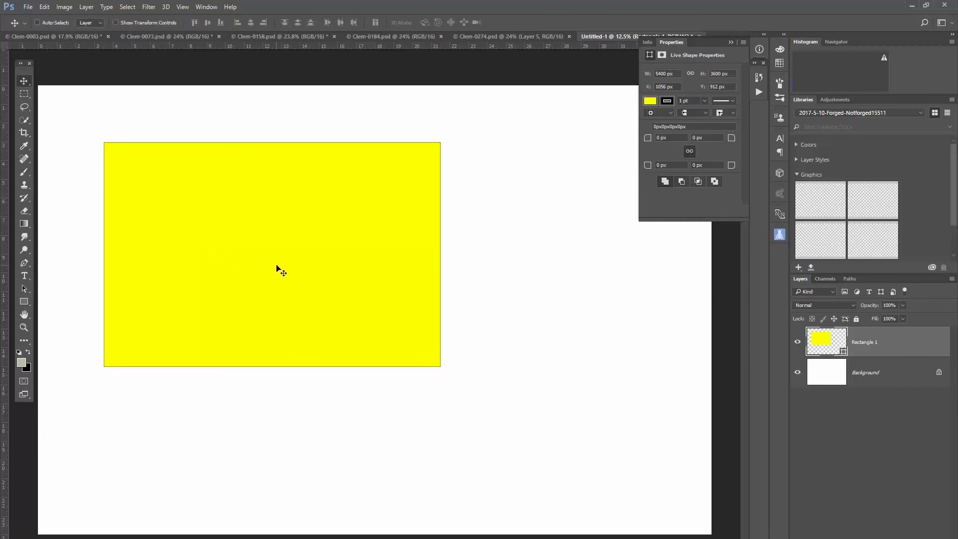
{"action": "left_click_drag", "start_coordinate": [278, 270], "coordinate": [210, 207]}
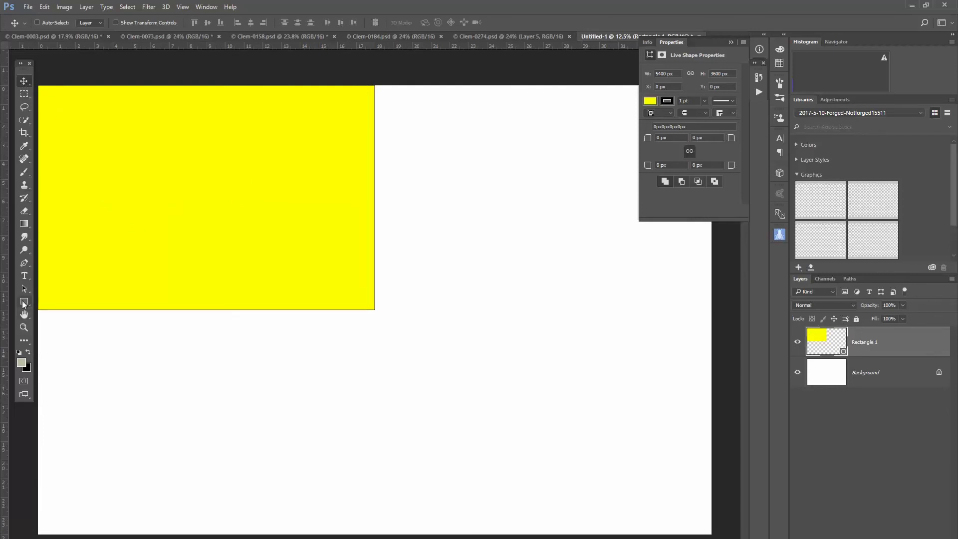
Create a second 18 in × 12 in rectangle and place it beside the first along the top edge.
{"action": "left_click", "coordinate": [23, 302]}
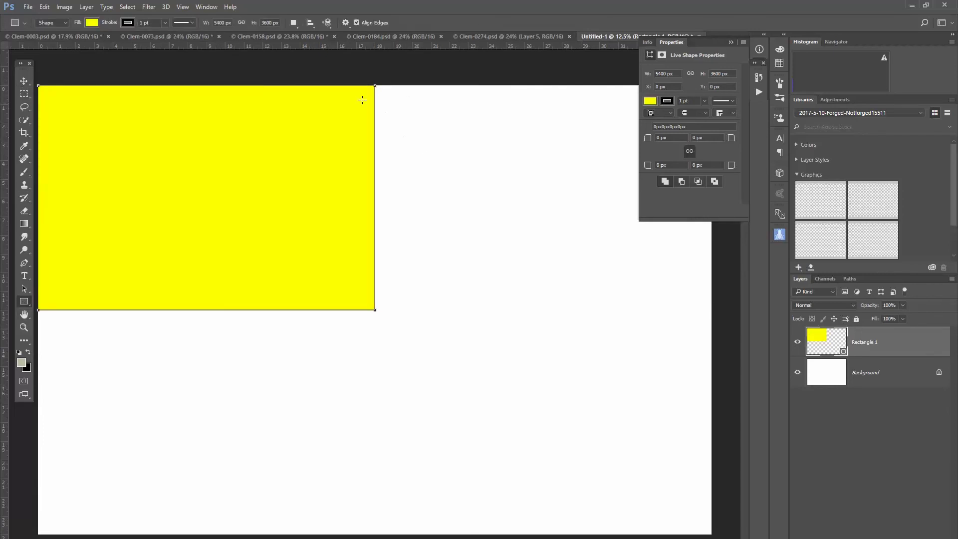
{"action": "left_click", "coordinate": [92, 24]}
{"action": "left_click", "coordinate": [182, 56]}
{"action": "left_click", "coordinate": [181, 55]}
{"action": "left_click", "coordinate": [498, 227]}
{"action": "left_click", "coordinate": [456, 229]}
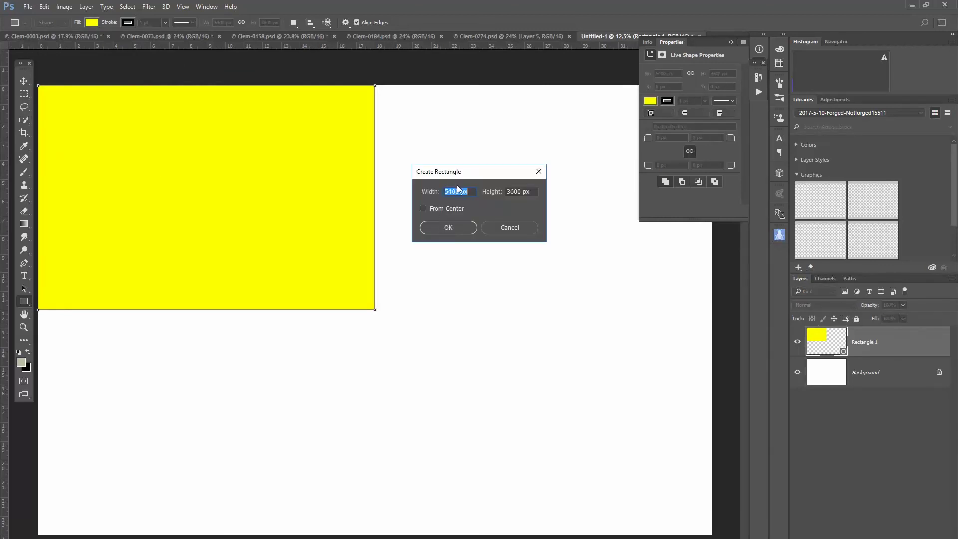
{"action": "type", "text": "18in"}
{"action": "key", "text": "Tab"}
{"action": "type", "text": "12in"}
{"action": "left_click", "coordinate": [445, 226]}
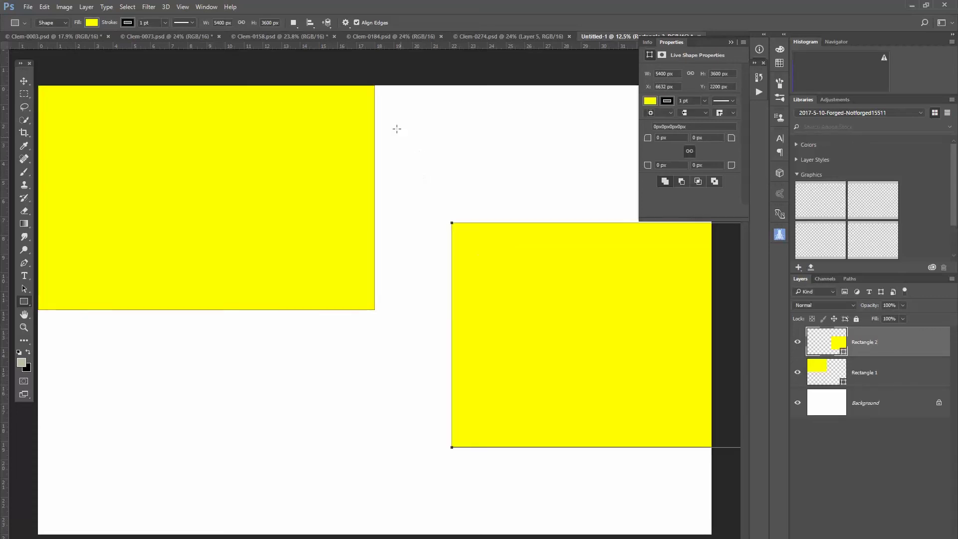
{"action": "left_click", "coordinate": [24, 81]}
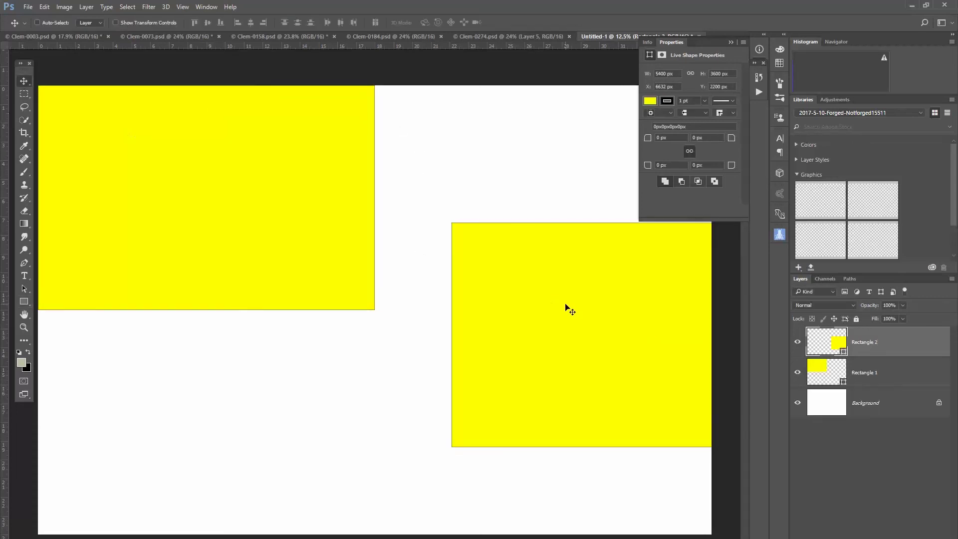
{"action": "left_click_drag", "start_coordinate": [567, 305], "coordinate": [492, 170]}
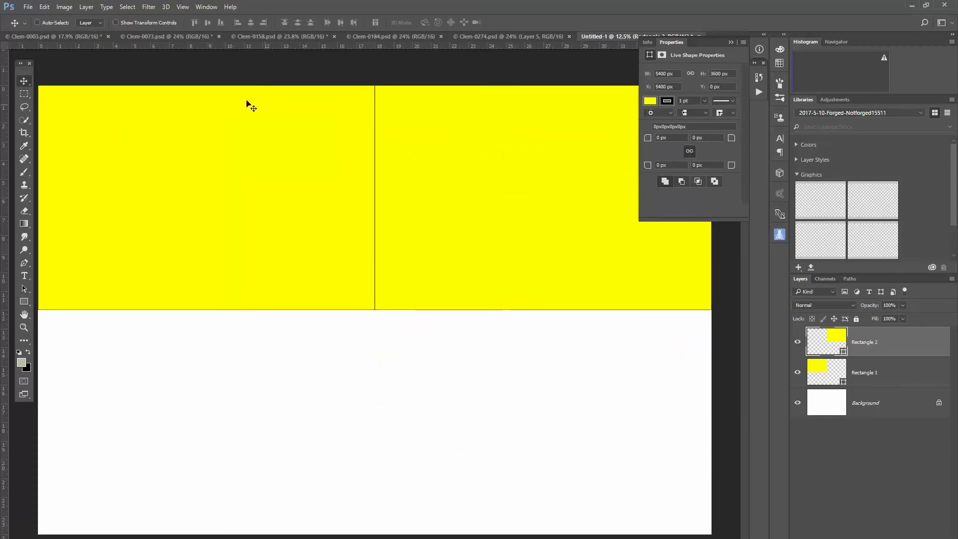
Recolour the second rectangle's fill orange.
{"action": "left_click", "coordinate": [24, 301]}
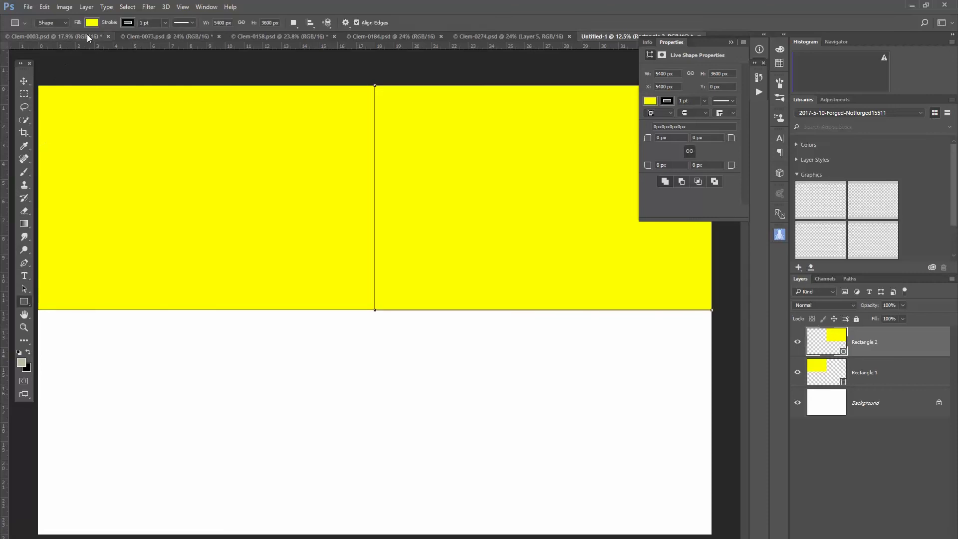
{"action": "left_click", "coordinate": [93, 23]}
{"action": "left_click", "coordinate": [98, 132]}
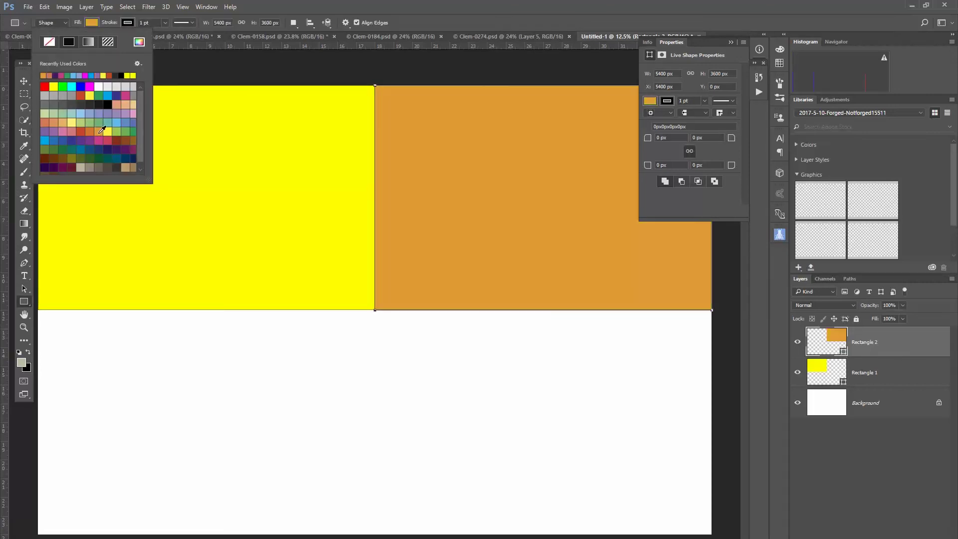
{"action": "left_click", "coordinate": [24, 81]}
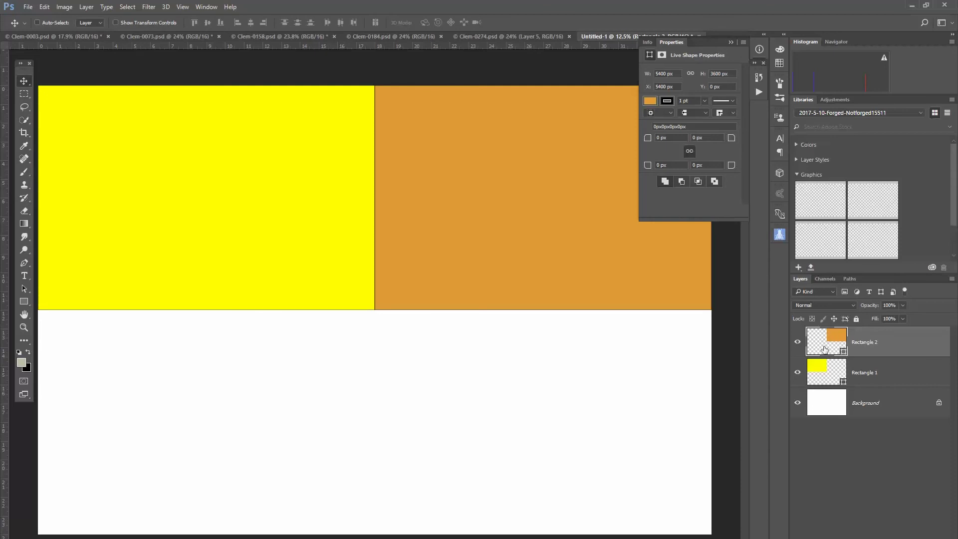
Create a third 18 in wide rectangle and centre it in the bottom half under the top pair.
{"action": "left_click", "coordinate": [24, 302]}
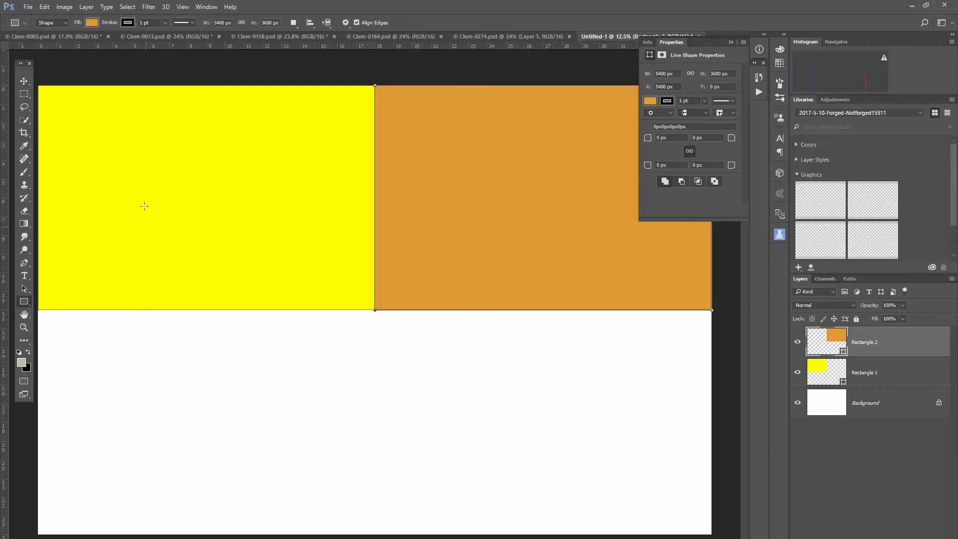
{"action": "left_click", "coordinate": [271, 458]}
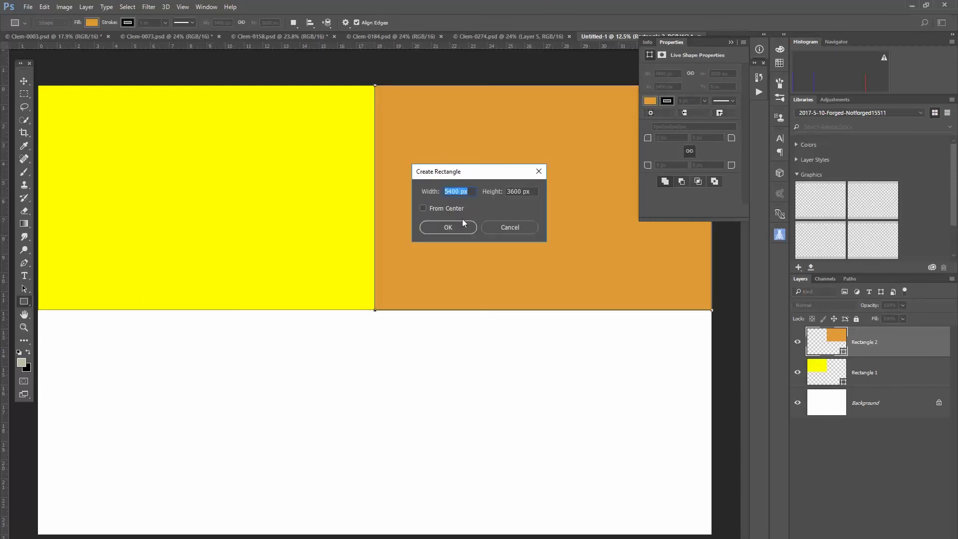
{"action": "type", "text": "18in"}
{"action": "key", "text": "Tab"}
{"action": "type", "text": "1"}
{"action": "left_click", "coordinate": [433, 229]}
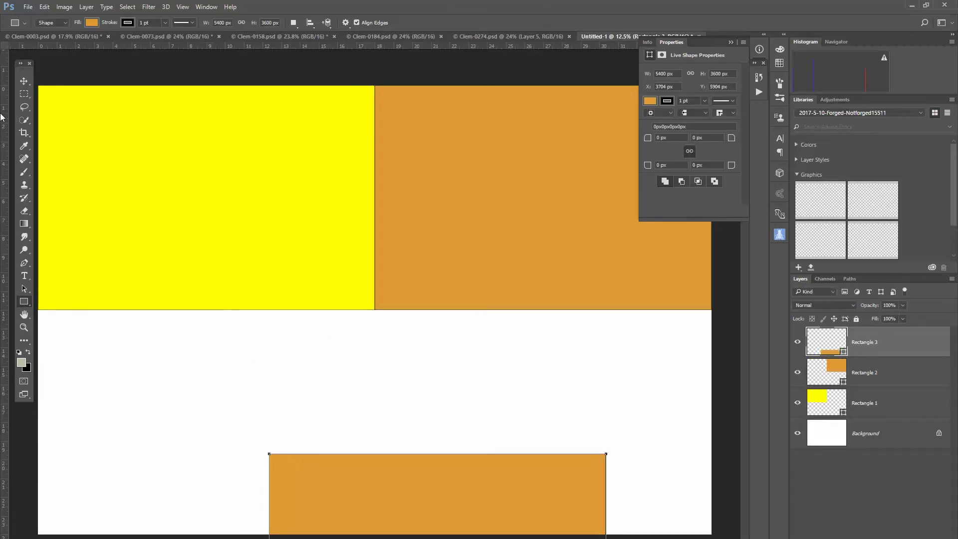
{"action": "left_click", "coordinate": [23, 81]}
{"action": "left_click_drag", "start_coordinate": [379, 503], "coordinate": [271, 358]}
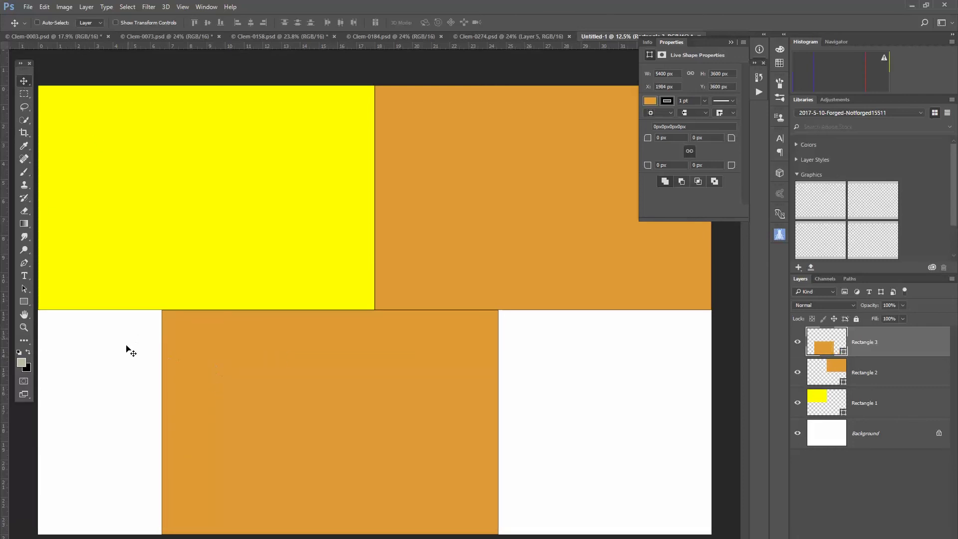
{"action": "left_click_drag", "start_coordinate": [258, 385], "coordinate": [263, 384]}
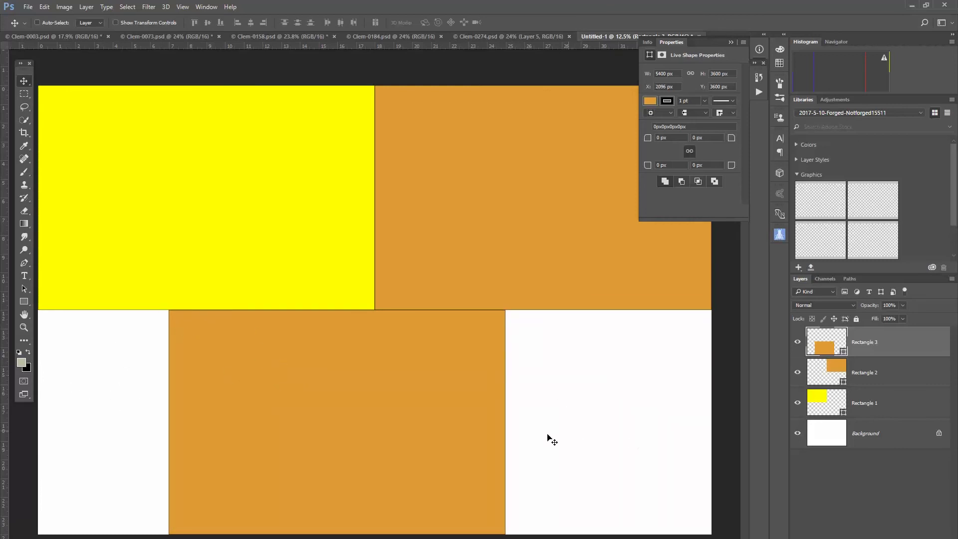
{"action": "left_click_drag", "start_coordinate": [405, 439], "coordinate": [396, 437]}
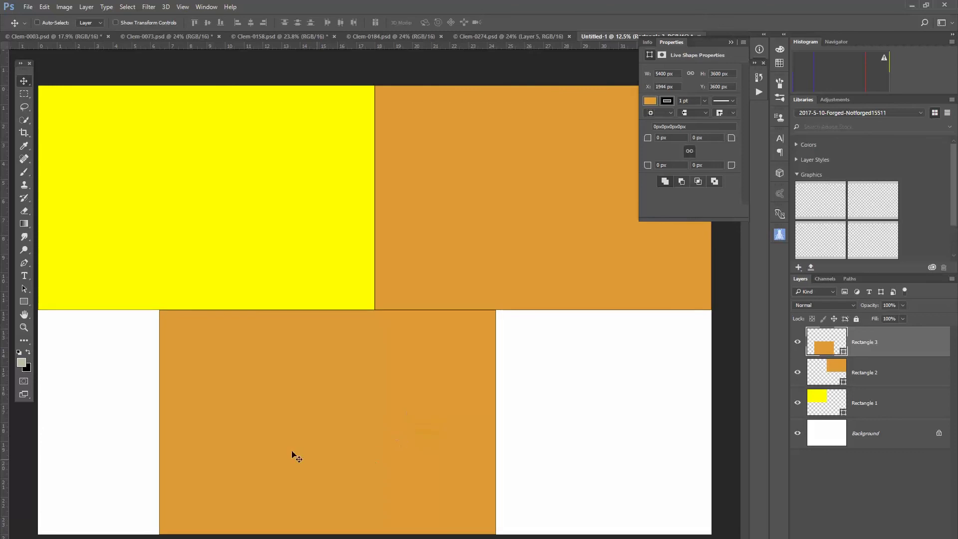
Fill the third rectangle magenta.
{"action": "left_click", "coordinate": [23, 303]}
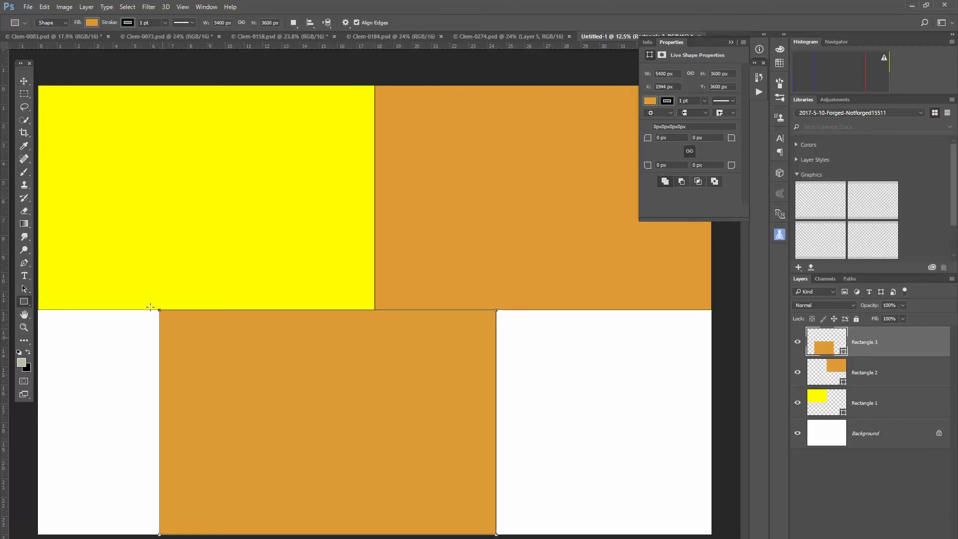
{"action": "left_click", "coordinate": [91, 23]}
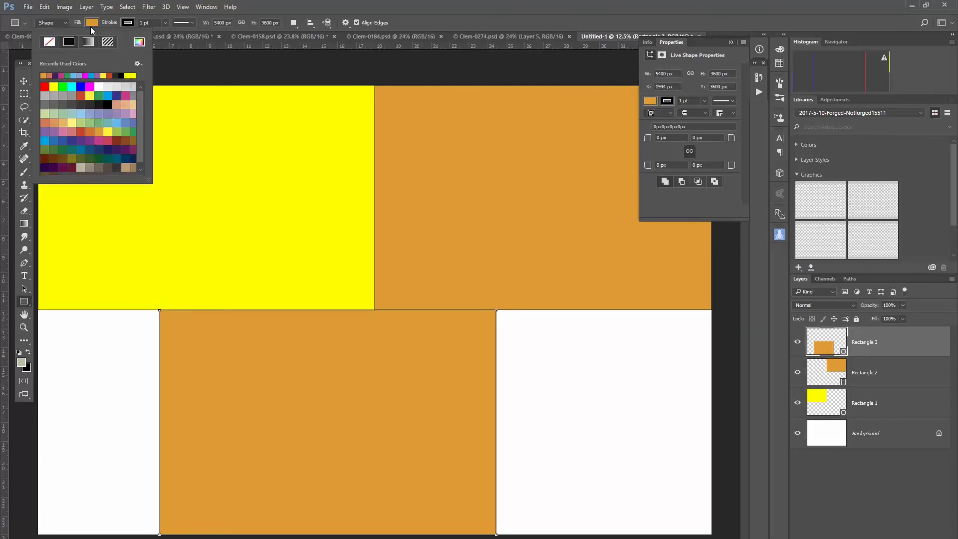
{"action": "left_click", "coordinate": [91, 87]}
{"action": "left_click", "coordinate": [32, 94]}
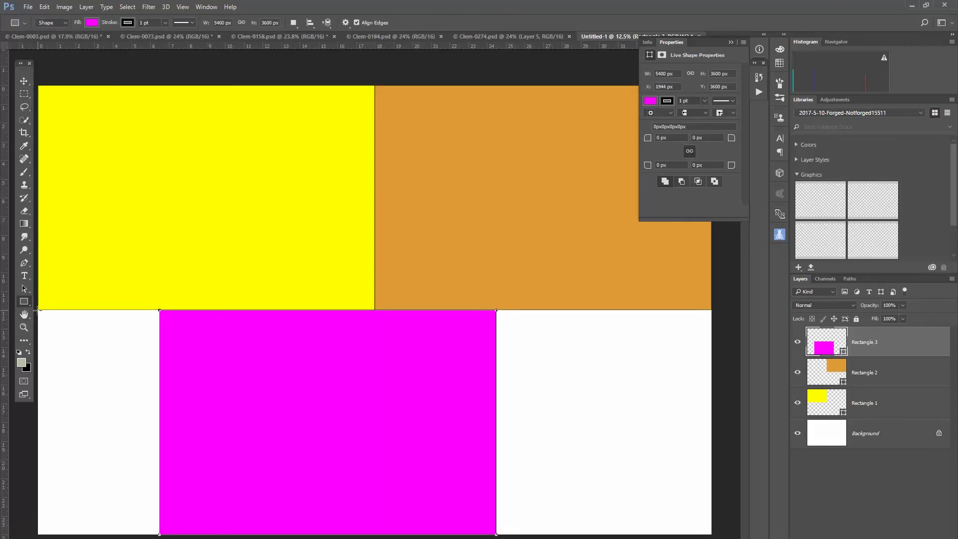
Draw a rectangle in the bottom-left gap and fill it dark green.
{"action": "left_click_drag", "start_coordinate": [38, 309], "coordinate": [159, 535]}
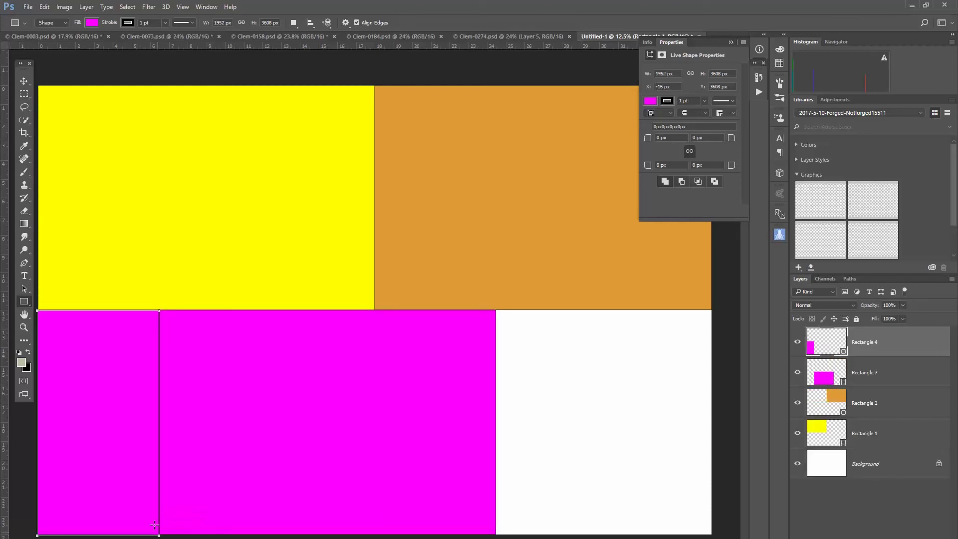
{"action": "left_click", "coordinate": [91, 23]}
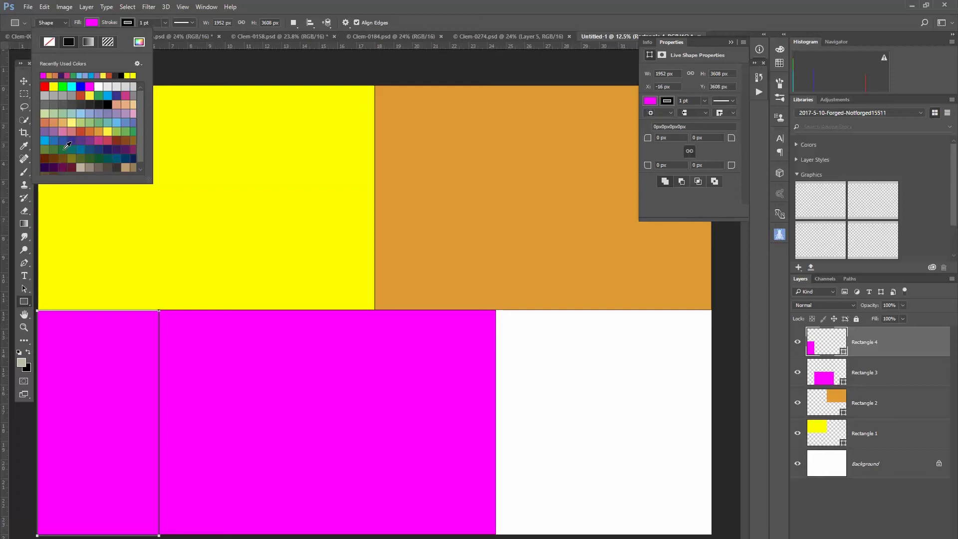
{"action": "left_click", "coordinate": [41, 172]}
{"action": "left_click", "coordinate": [23, 80]}
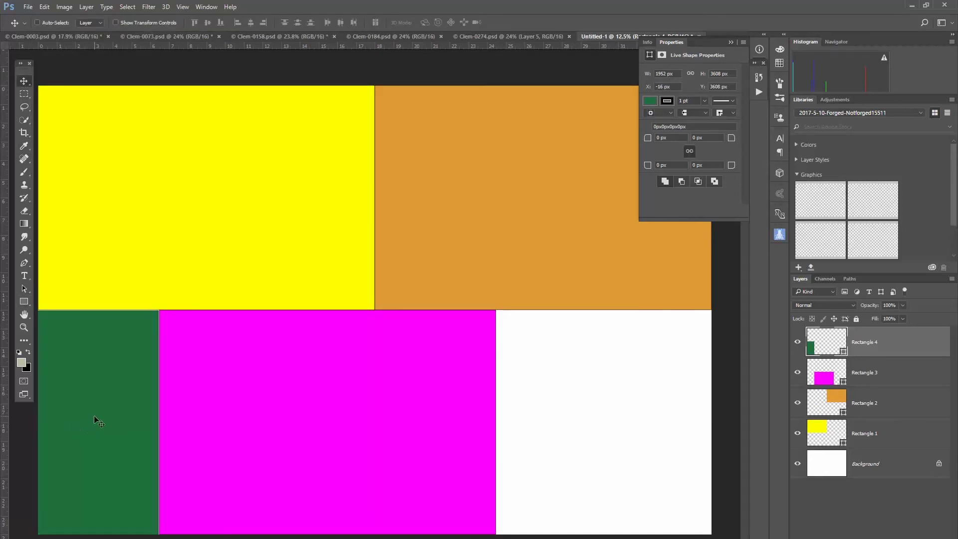
Free-transform the green rectangle so its edges sit flush with the canvas, top row and magenta rectangle.
{"action": "key", "text": "ctrl+t"}
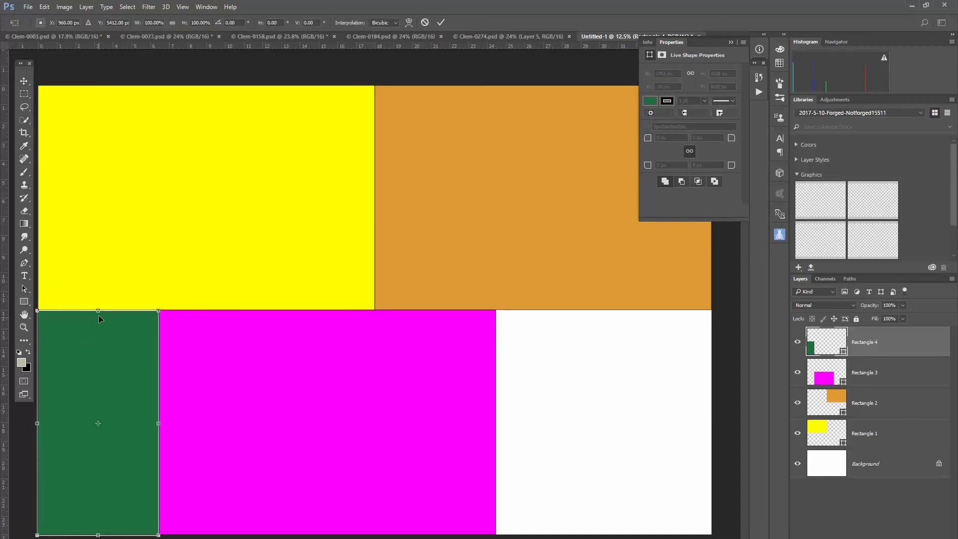
{"action": "left_click_drag", "start_coordinate": [98, 312], "coordinate": [98, 310]}
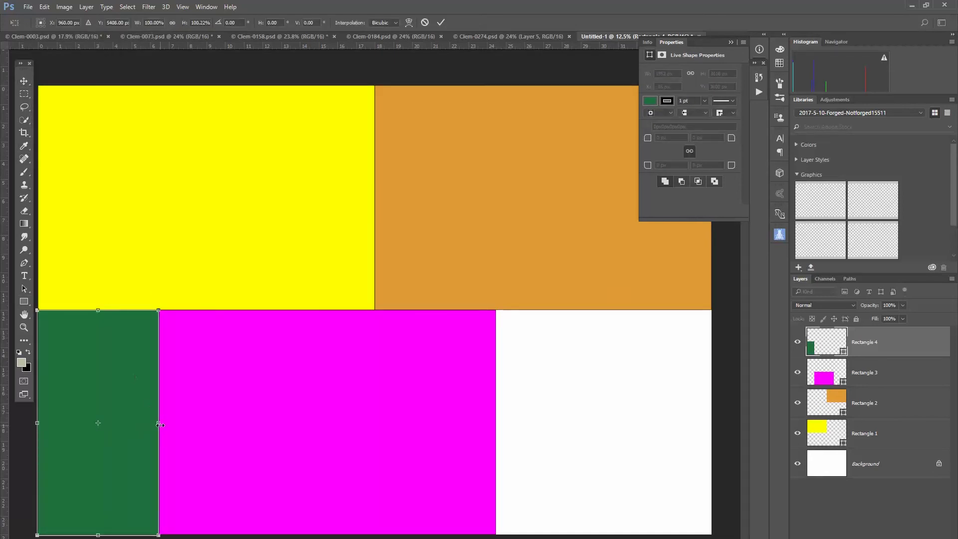
{"action": "left_click_drag", "start_coordinate": [158, 423], "coordinate": [159, 425]}
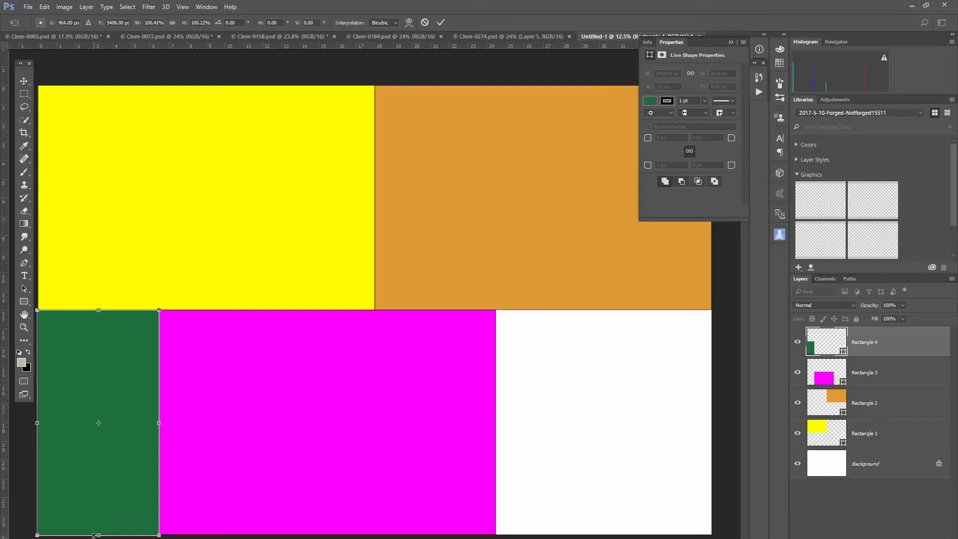
{"action": "left_click_drag", "start_coordinate": [99, 533], "coordinate": [98, 533]}
{"action": "left_click_drag", "start_coordinate": [36, 424], "coordinate": [37, 423]}
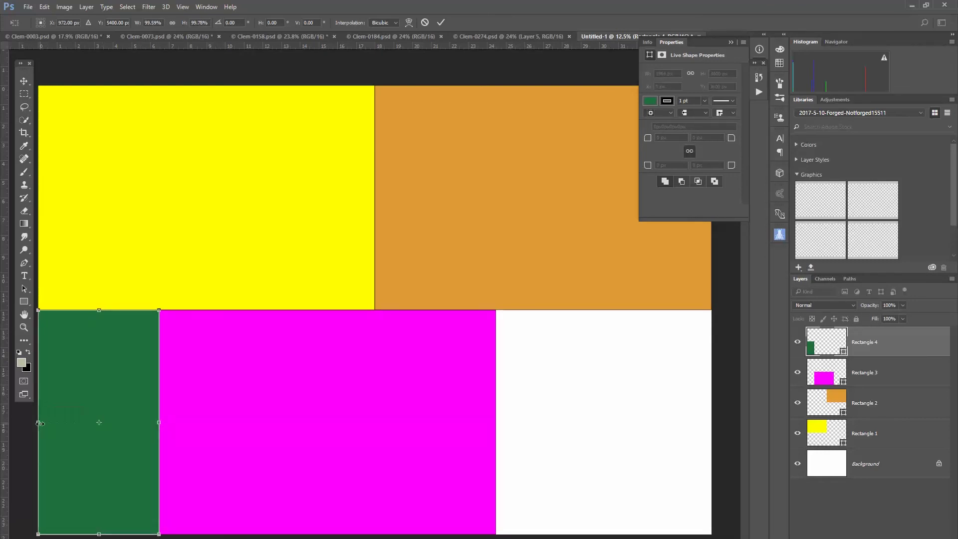
{"action": "key", "text": "Return"}
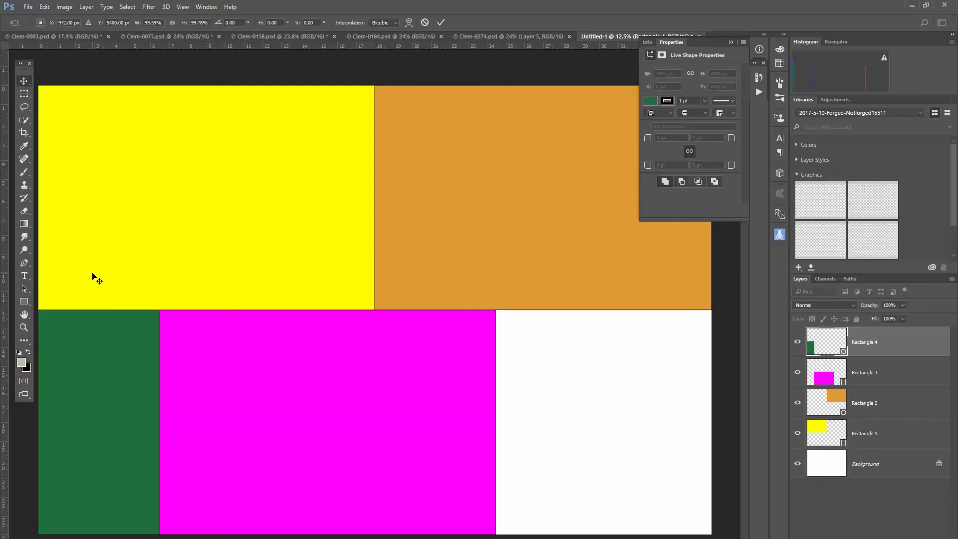
Draw a rectangle in the bottom-right gap and fill it blue.
{"action": "left_click", "coordinate": [27, 302]}
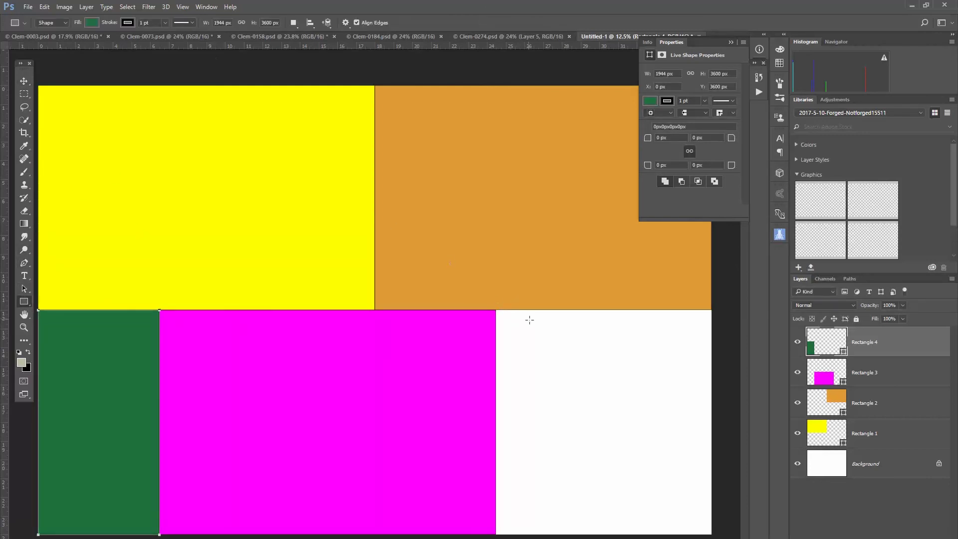
{"action": "left_click_drag", "start_coordinate": [495, 311], "coordinate": [713, 535]}
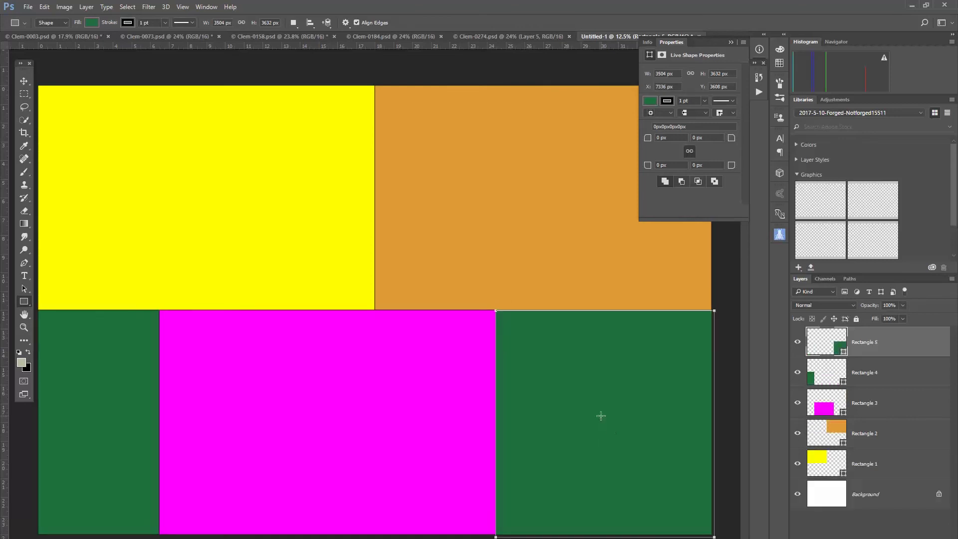
{"action": "left_click", "coordinate": [90, 23]}
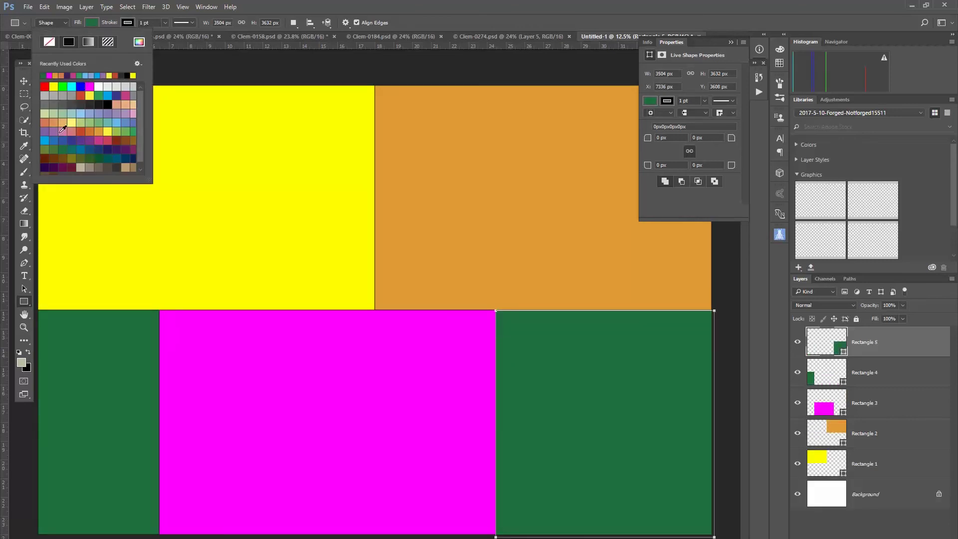
{"action": "left_click", "coordinate": [82, 144]}
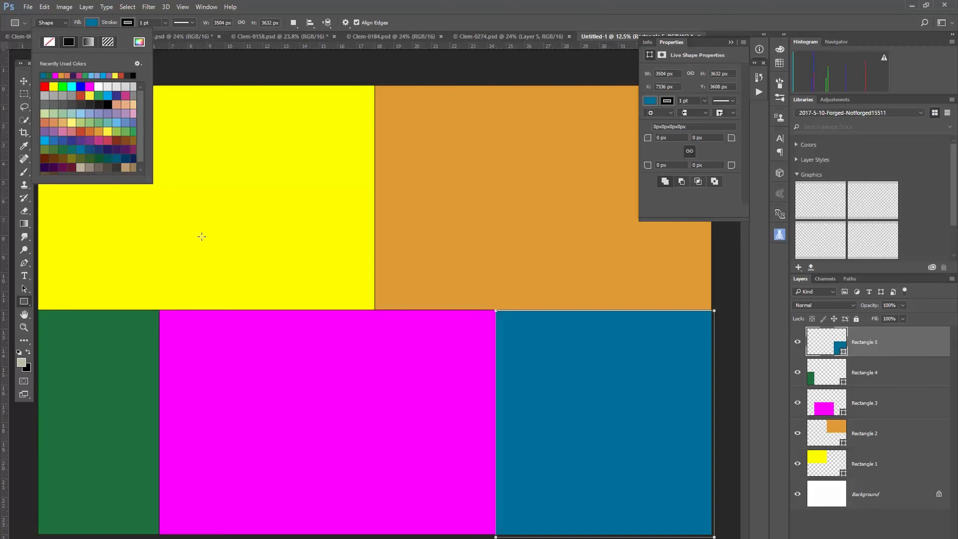
{"action": "left_click", "coordinate": [92, 24]}
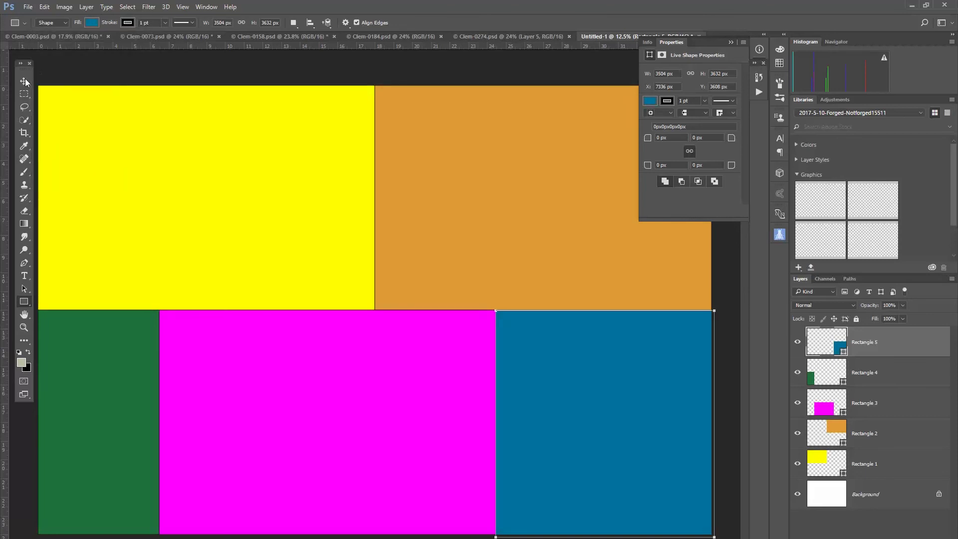
Free-transform the blue rectangle to sit flush with the top row, magenta rectangle and canvas edges.
{"action": "key", "text": "ctrl+t"}
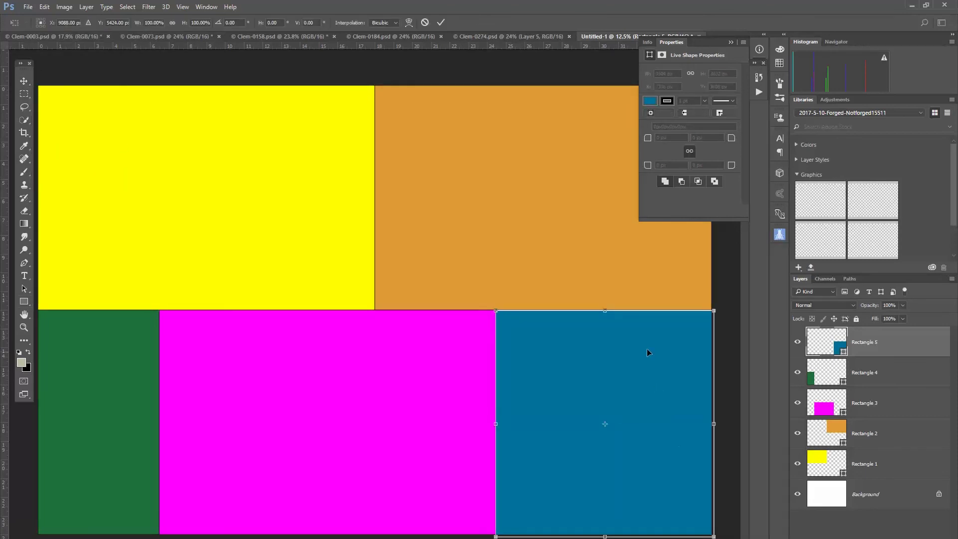
{"action": "mouse_move", "coordinate": [604, 313]}
{"action": "left_mouse_down"}
{"action": "mouse_move", "coordinate": [604, 300]}
{"action": "mouse_move", "coordinate": [603, 310]}
{"action": "left_mouse_up"}
{"action": "mouse_move", "coordinate": [491, 424]}
{"action": "left_mouse_down"}
{"action": "mouse_move", "coordinate": [506, 424]}
{"action": "mouse_move", "coordinate": [498, 425]}
{"action": "left_mouse_up"}
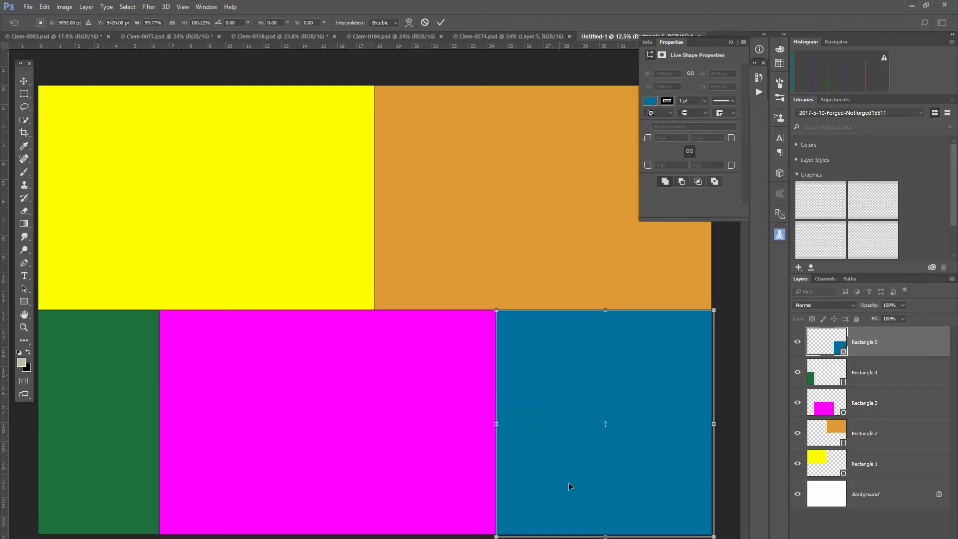
{"action": "left_click_drag", "start_coordinate": [604, 536], "coordinate": [605, 532]}
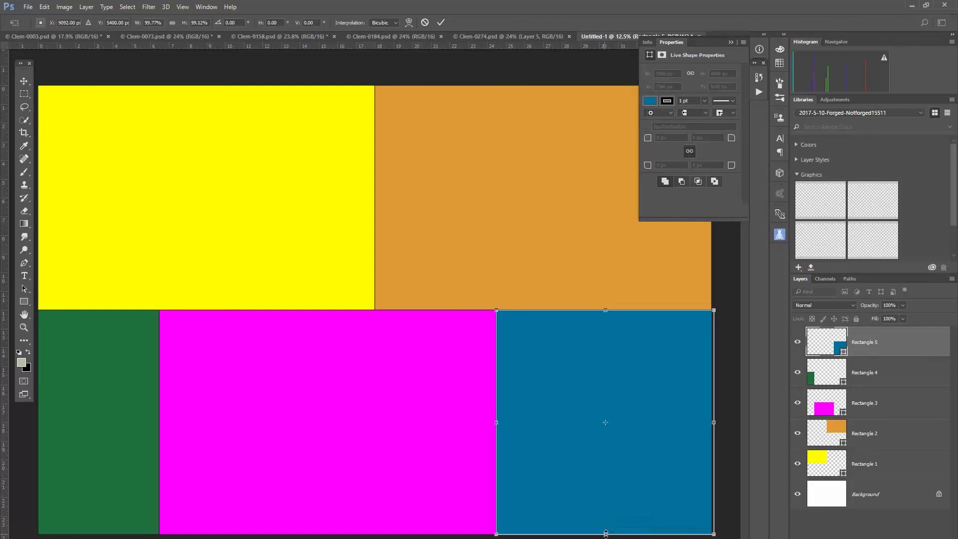
{"action": "left_click_drag", "start_coordinate": [714, 423], "coordinate": [711, 423]}
{"action": "key", "text": "Return"}
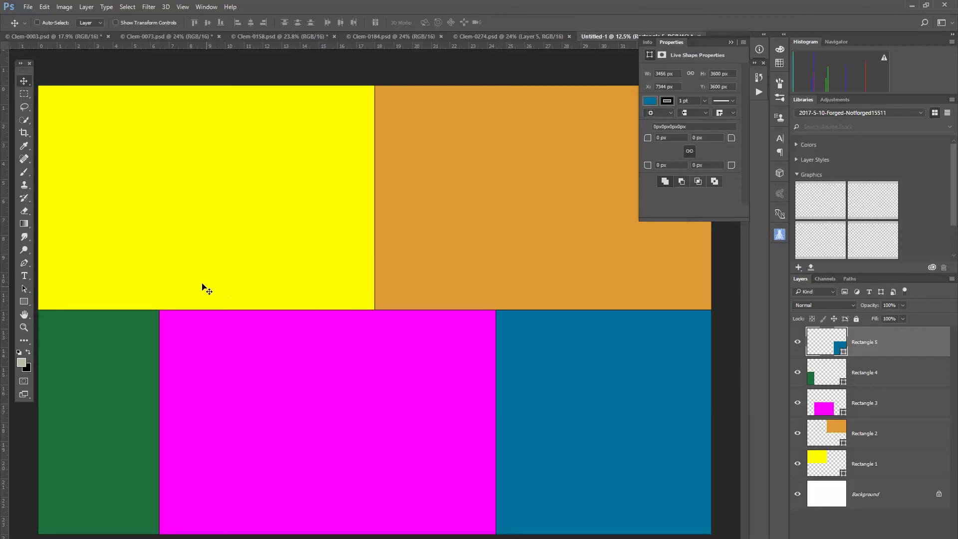
Select the whole seated hiker photo in Clem-0073.psd, close it without saving, and return to Untitled-1.
{"action": "left_click", "coordinate": [134, 33]}
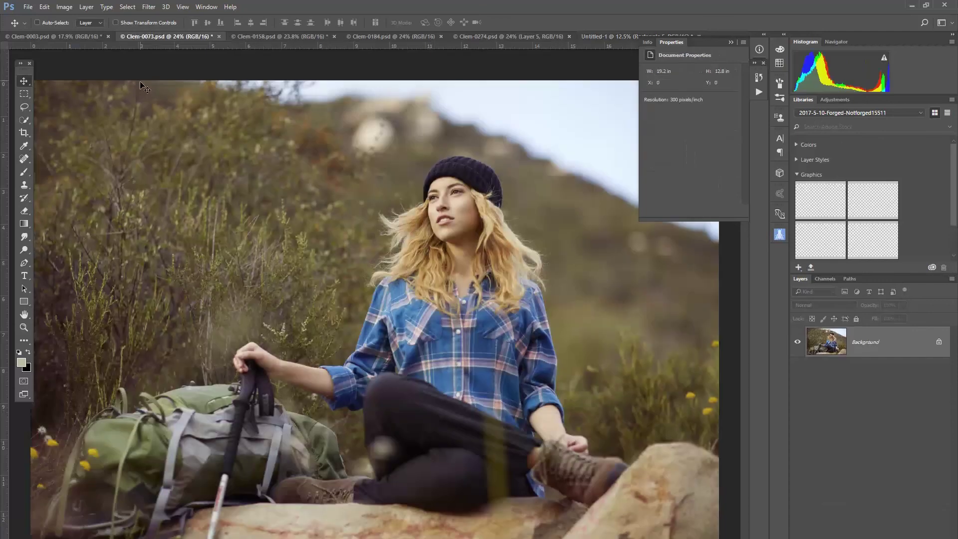
{"action": "left_click", "coordinate": [84, 34]}
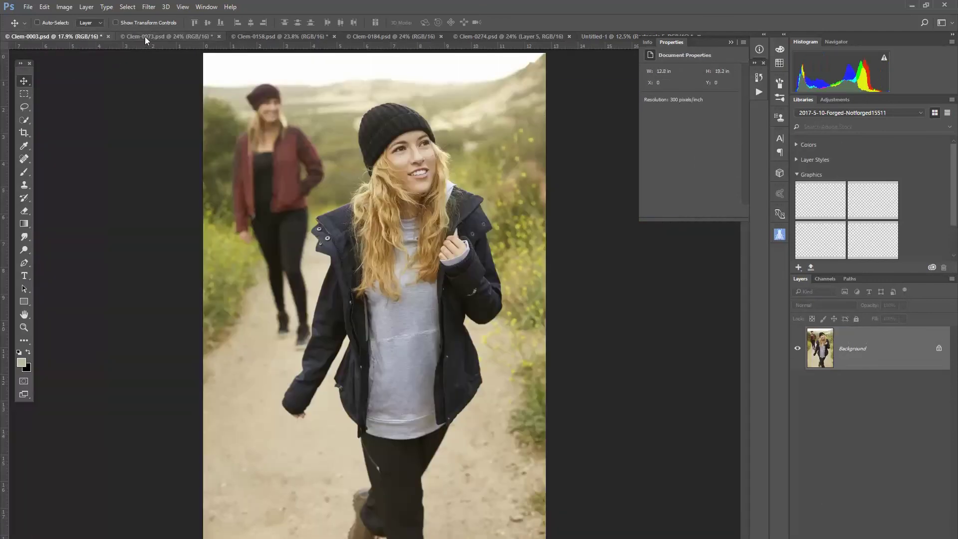
{"action": "left_click", "coordinate": [144, 36]}
{"action": "key", "text": "ctrl+a"}
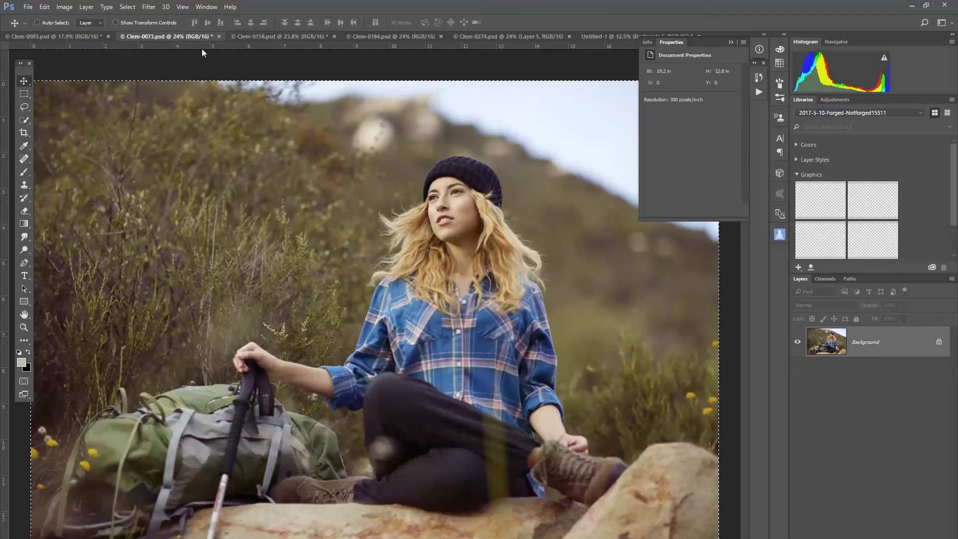
{"action": "left_click", "coordinate": [218, 36]}
{"action": "key", "text": "n"}
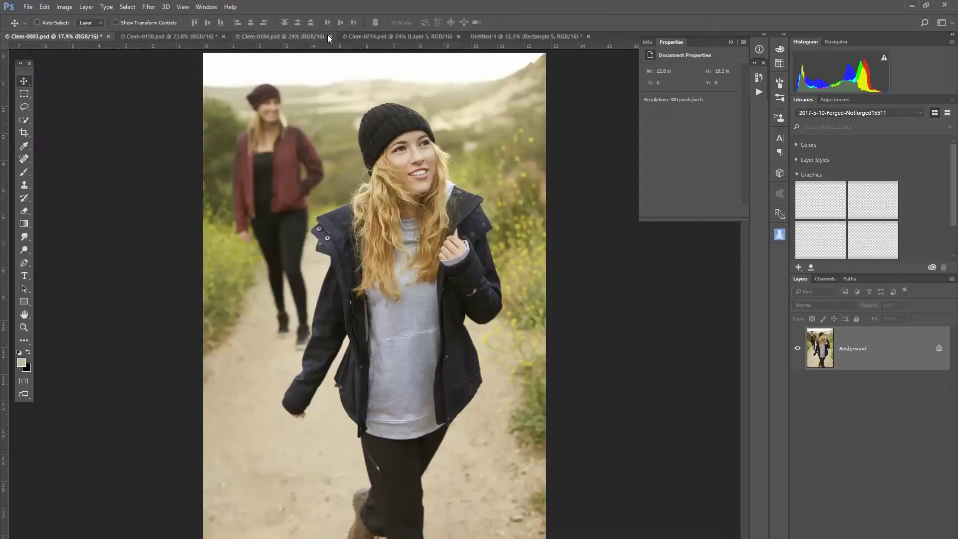
{"action": "left_click", "coordinate": [488, 40]}
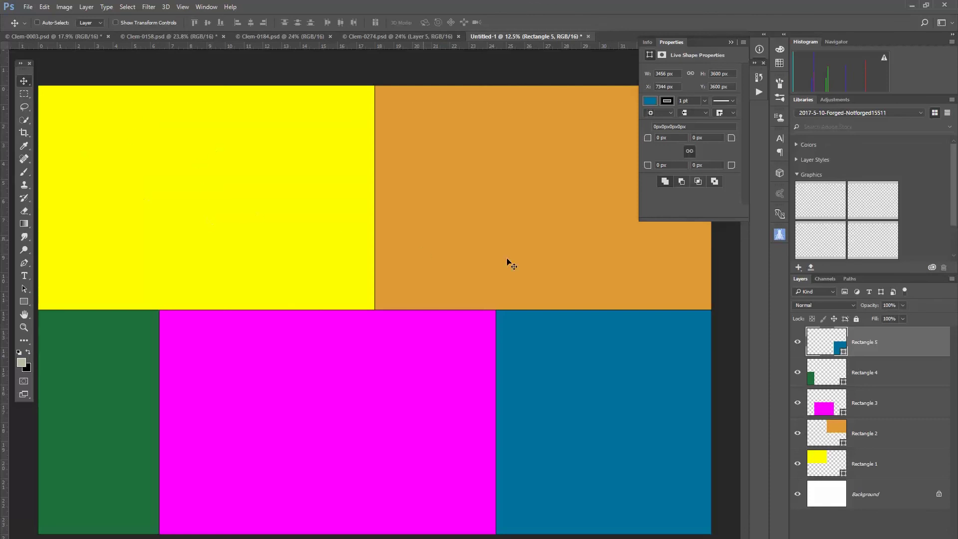
Paste the hiker photo above Rectangle 1, clip it to the yellow rectangle, and position the hiker inside.
{"action": "left_click", "coordinate": [871, 467]}
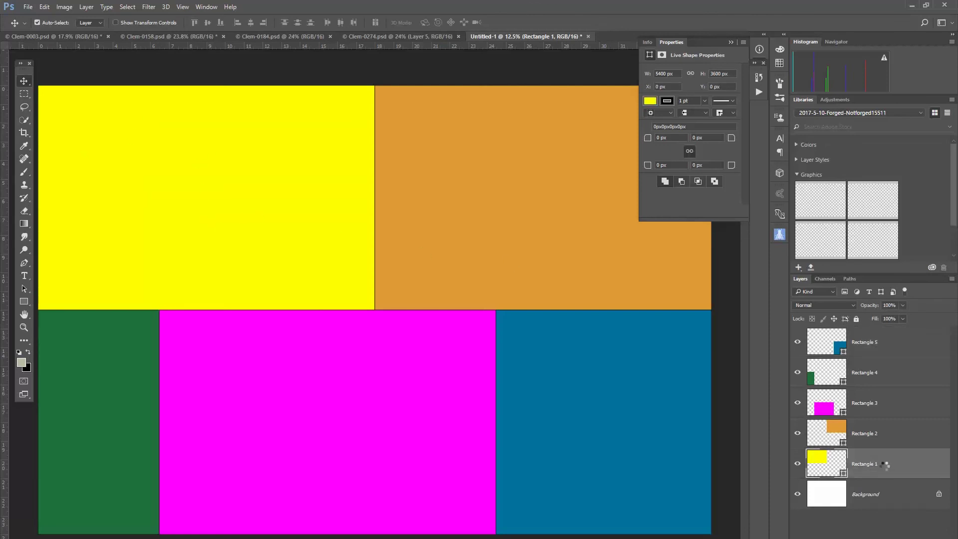
{"action": "key", "text": "ctrl+v"}
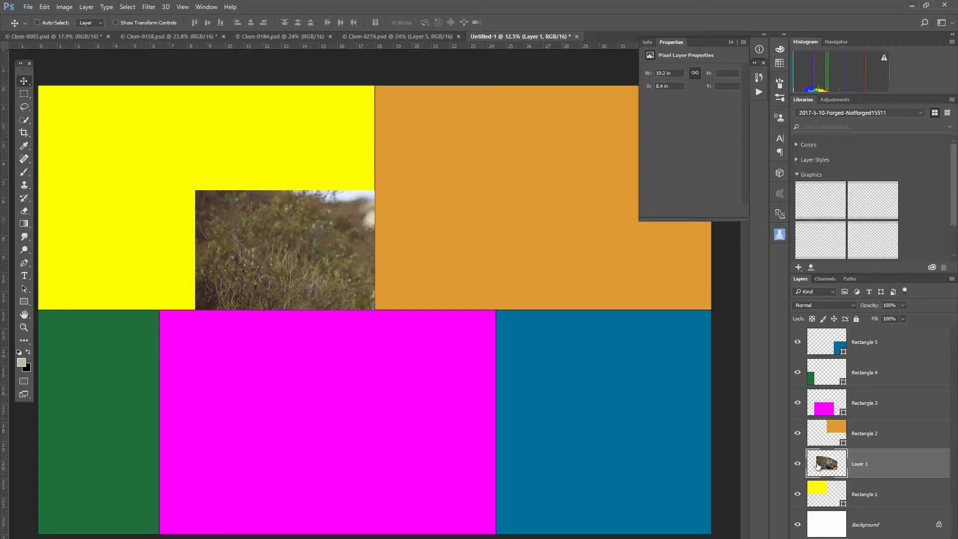
{"action": "right_click", "coordinate": [890, 464]}
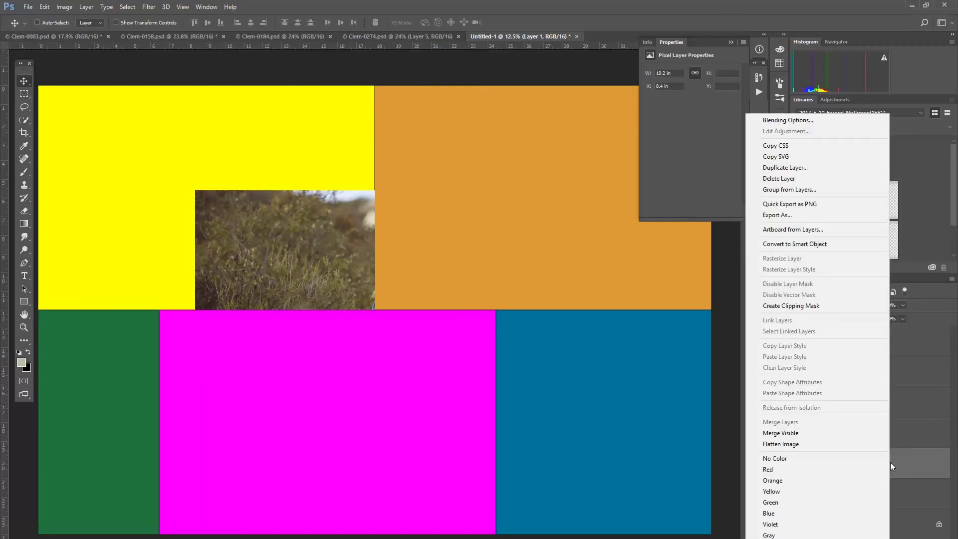
{"action": "left_click", "coordinate": [804, 306]}
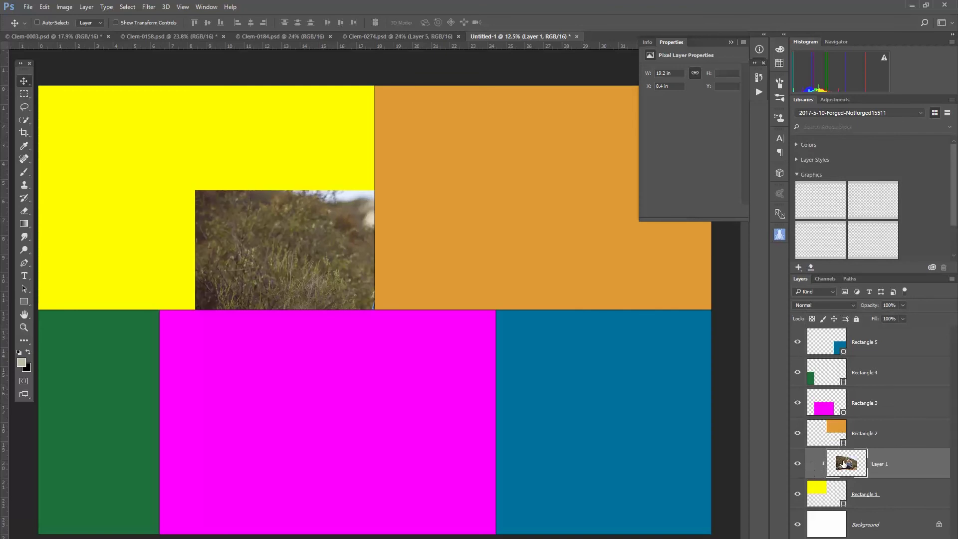
{"action": "left_click_drag", "start_coordinate": [292, 276], "coordinate": [146, 203]}
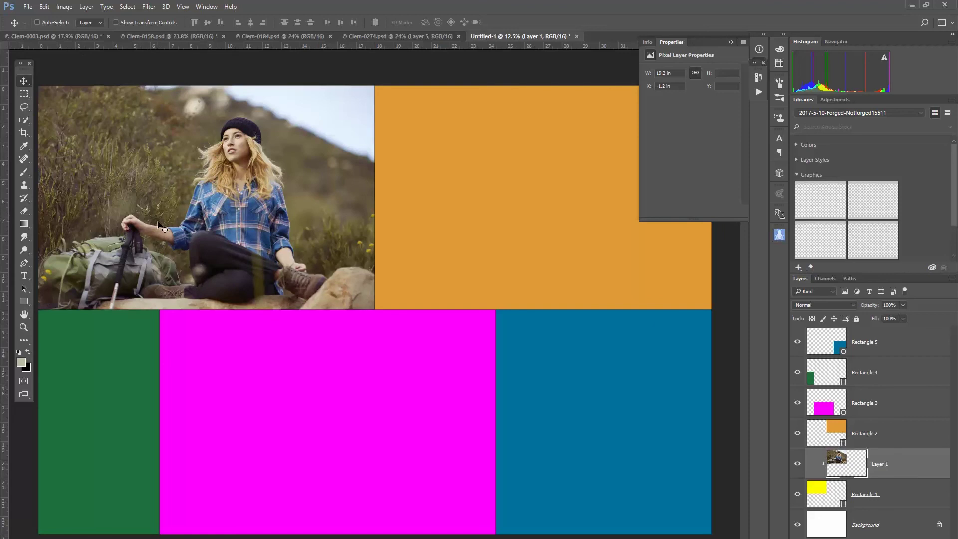
Scale the seated hiker photo in the top-left tile down to about 97% and apply it.
{"action": "key", "text": "ctrl+t"}
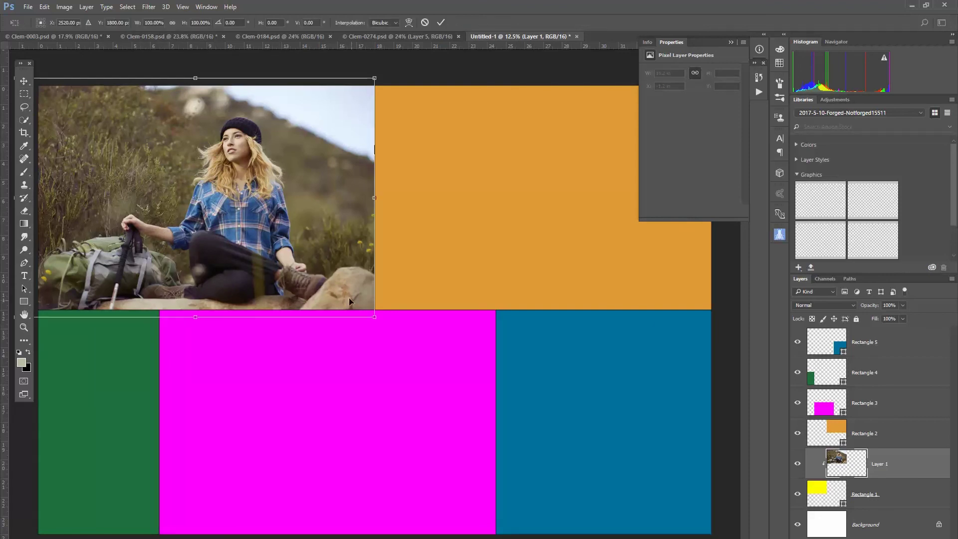
{"action": "mouse_move", "coordinate": [375, 316]}
{"action": "left_mouse_down"}
{"action": "mouse_move", "coordinate": [519, 442]}
{"action": "mouse_move", "coordinate": [371, 329]}
{"action": "left_mouse_up"}
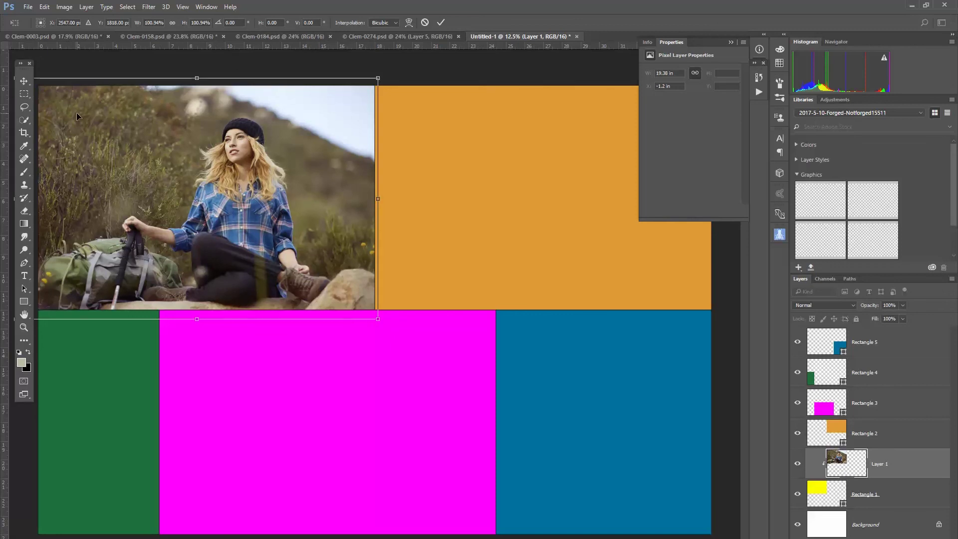
{"action": "key", "text": "ctrl+minus"}
{"action": "left_click_drag", "start_coordinate": [135, 155], "coordinate": [137, 156]}
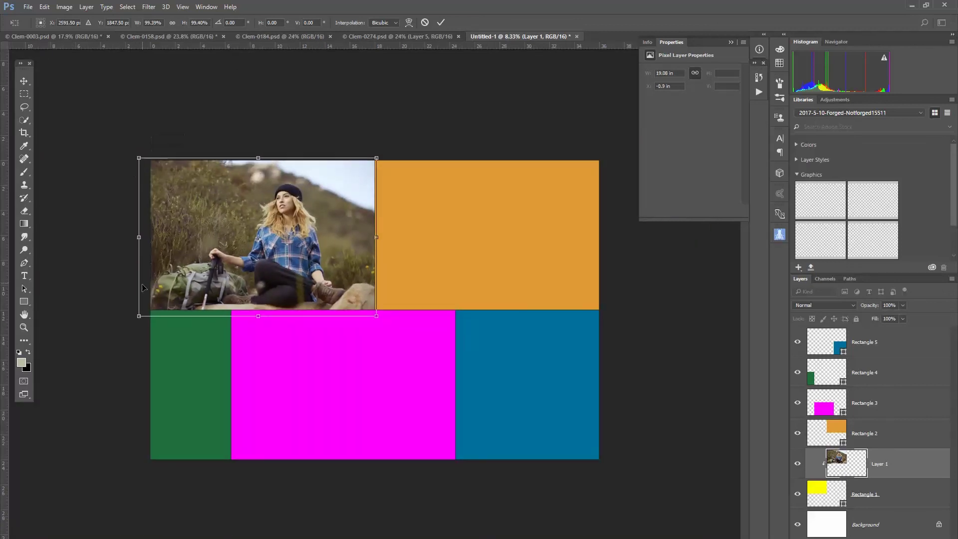
{"action": "left_click_drag", "start_coordinate": [138, 317], "coordinate": [140, 315]}
{"action": "key", "text": "Return"}
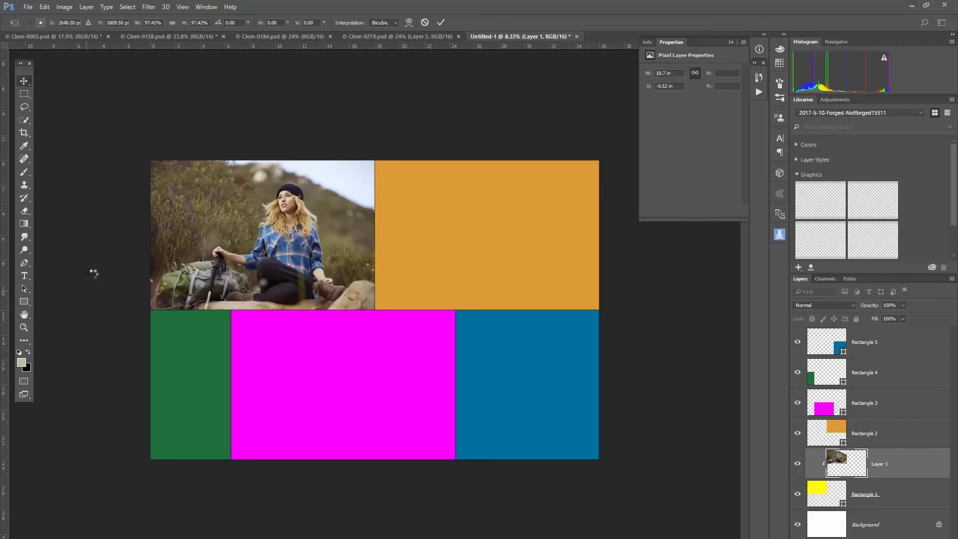
{"action": "key", "text": "ctrl+plus"}
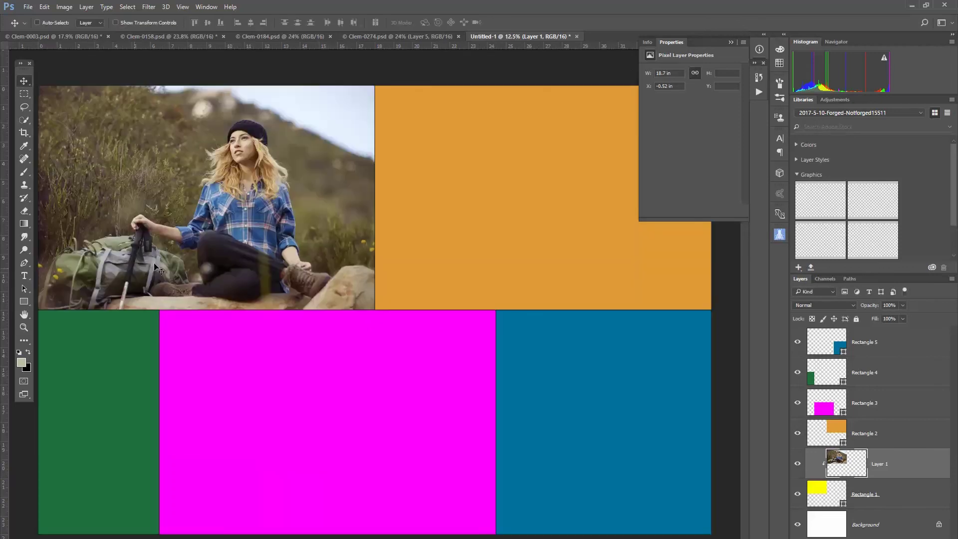
{"action": "left_click", "coordinate": [729, 42]}
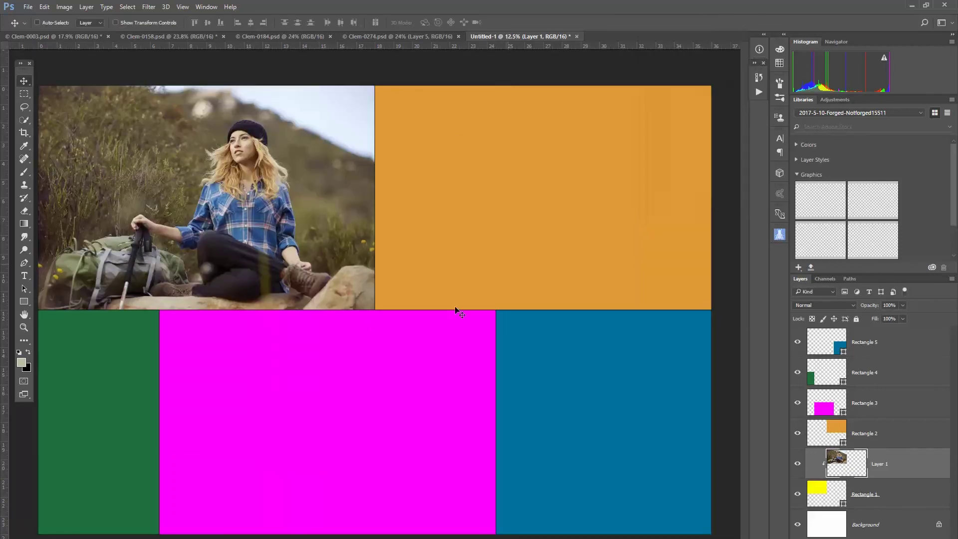
Paste the Clem-0158 trail hiker photo into the collage, clipped to orange Rectangle 2.
{"action": "left_click", "coordinate": [820, 408]}
{"action": "left_click", "coordinate": [171, 38]}
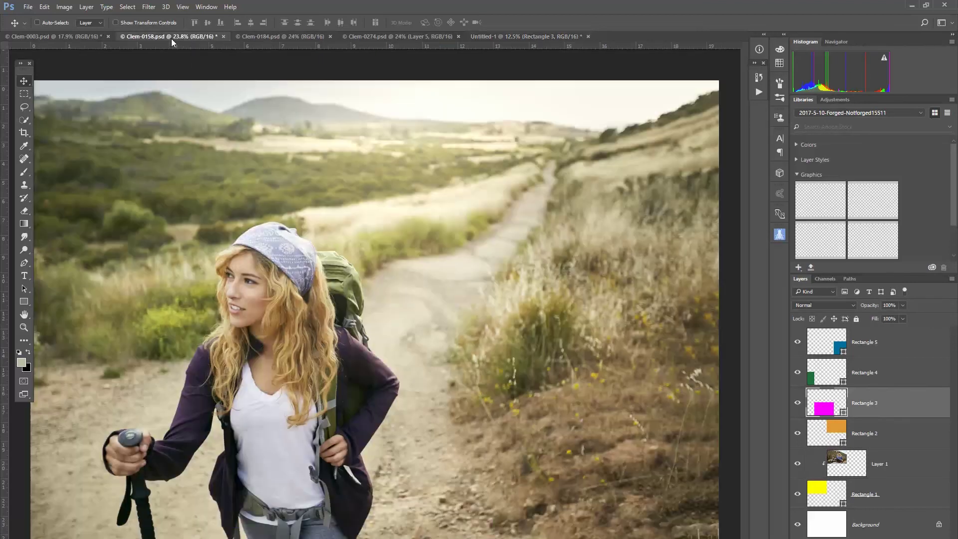
{"action": "key", "text": "ctrl"}
{"action": "key", "text": "ctrl+a"}
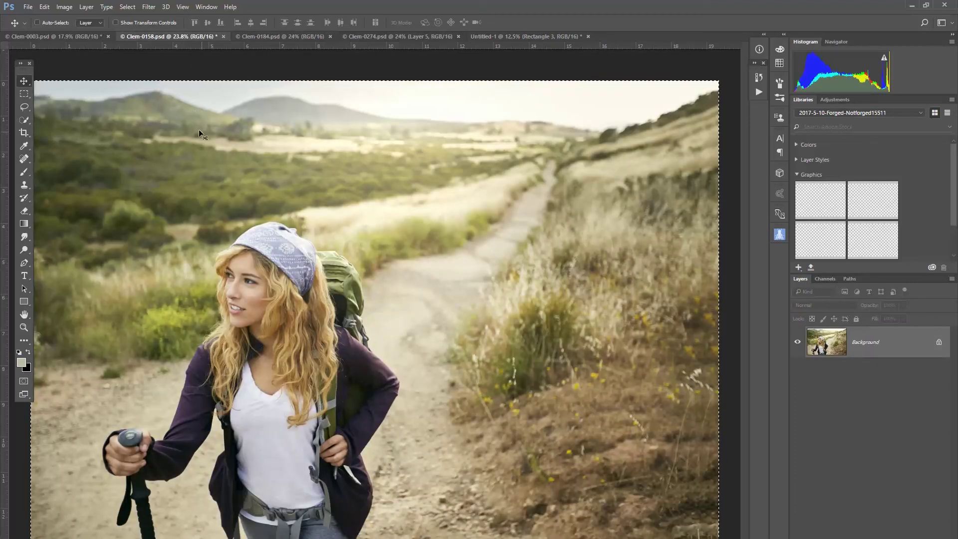
{"action": "left_click", "coordinate": [70, 36]}
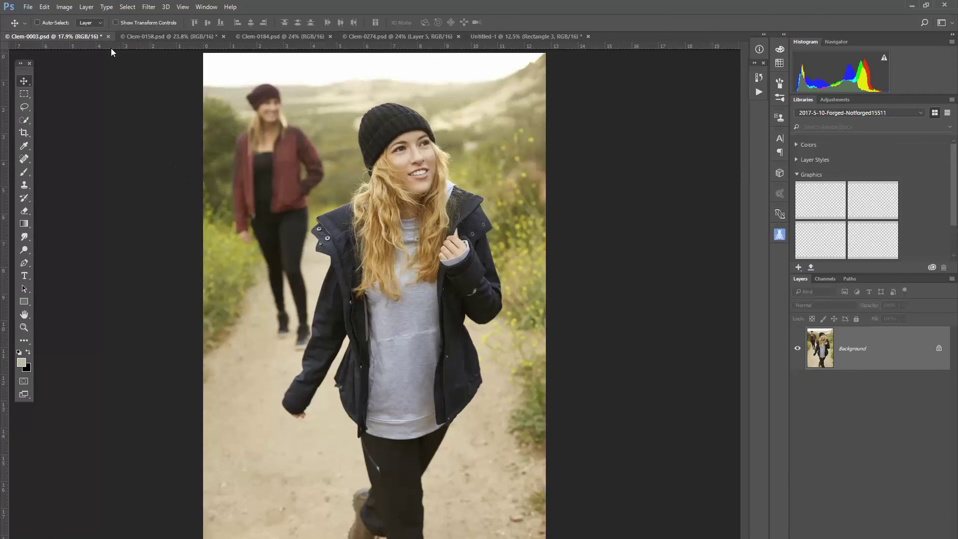
{"action": "left_click", "coordinate": [540, 37]}
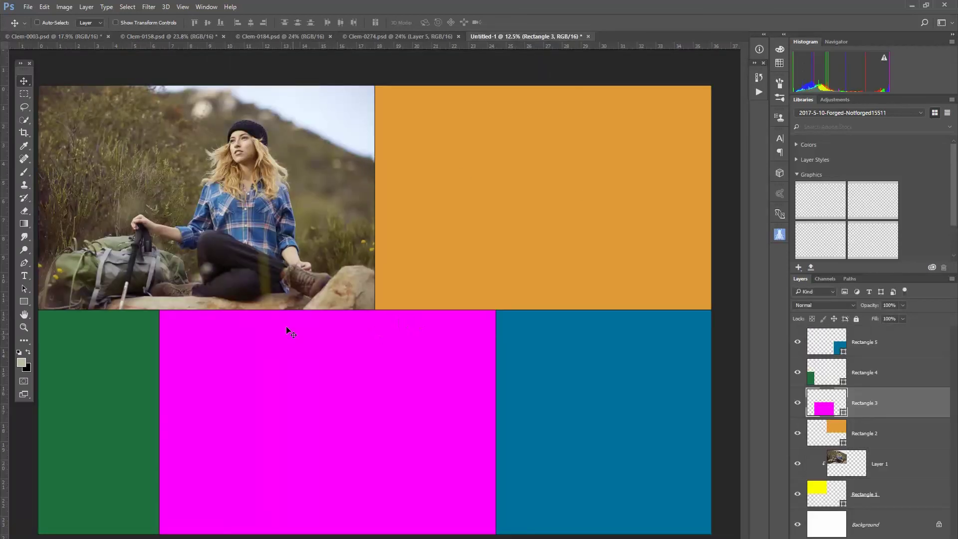
{"action": "left_click", "coordinate": [838, 431]}
{"action": "key", "text": "ctrl+v"}
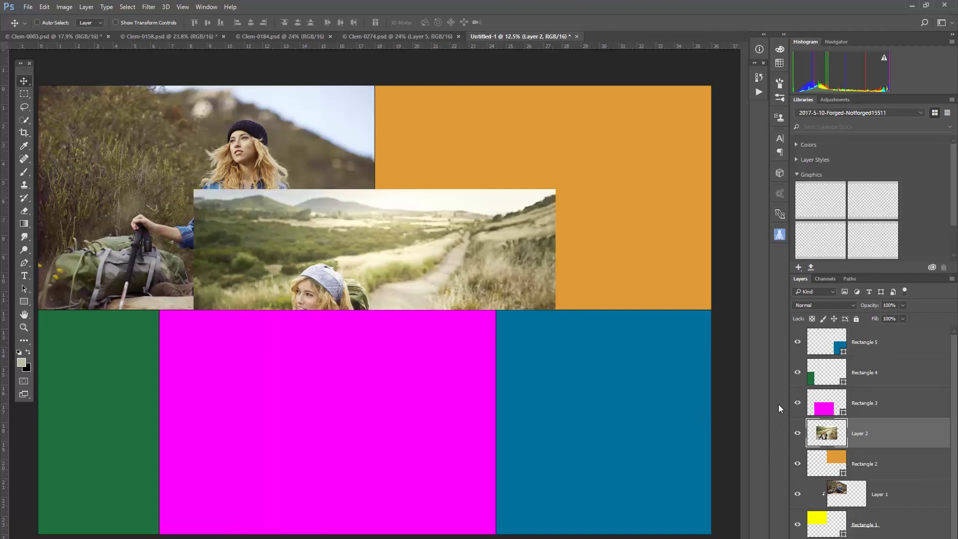
{"action": "right_click", "coordinate": [896, 433]}
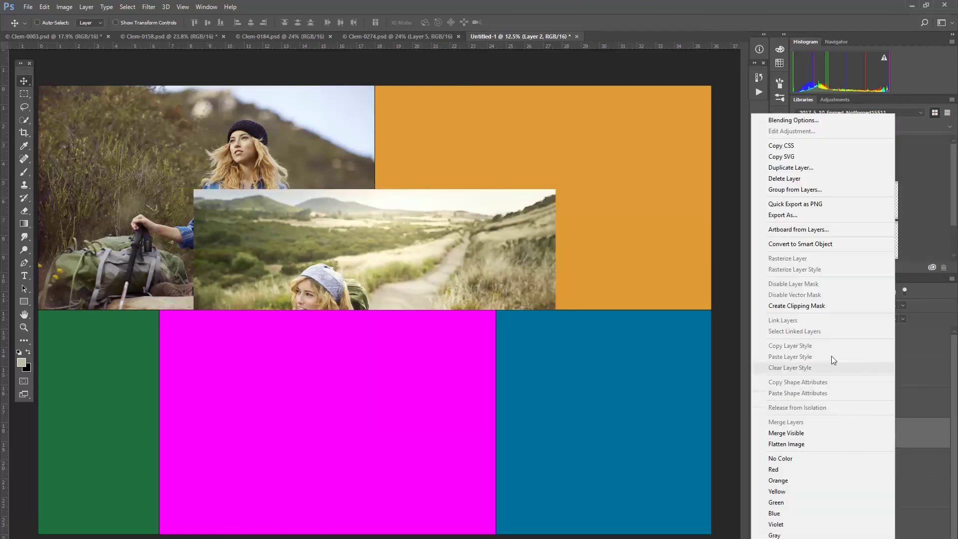
{"action": "left_click", "coordinate": [801, 305]}
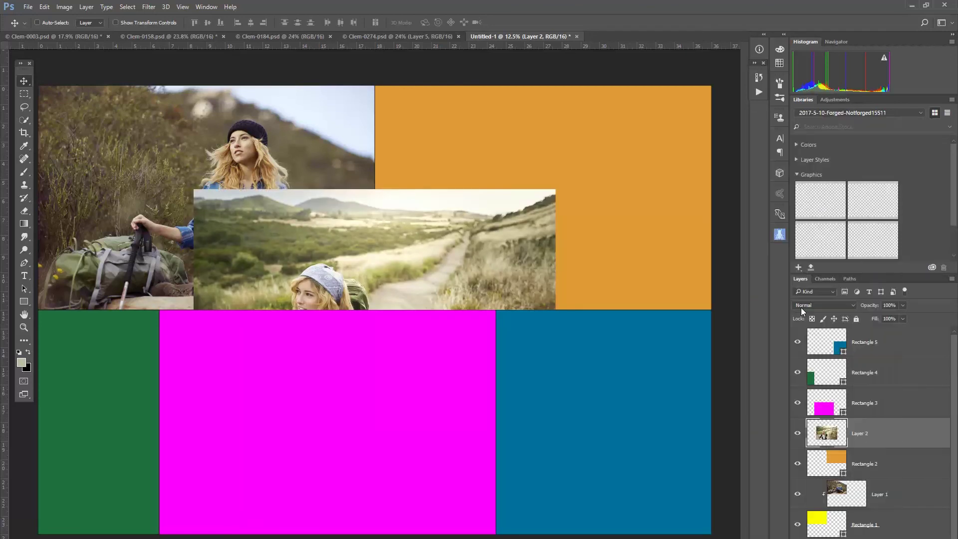
{"action": "left_click_drag", "start_coordinate": [415, 267], "coordinate": [580, 154]}
Scale the trail hiker photo to about 95% and nudge it into place in the upper-right tile.
{"action": "key", "text": "ctrl+t"}
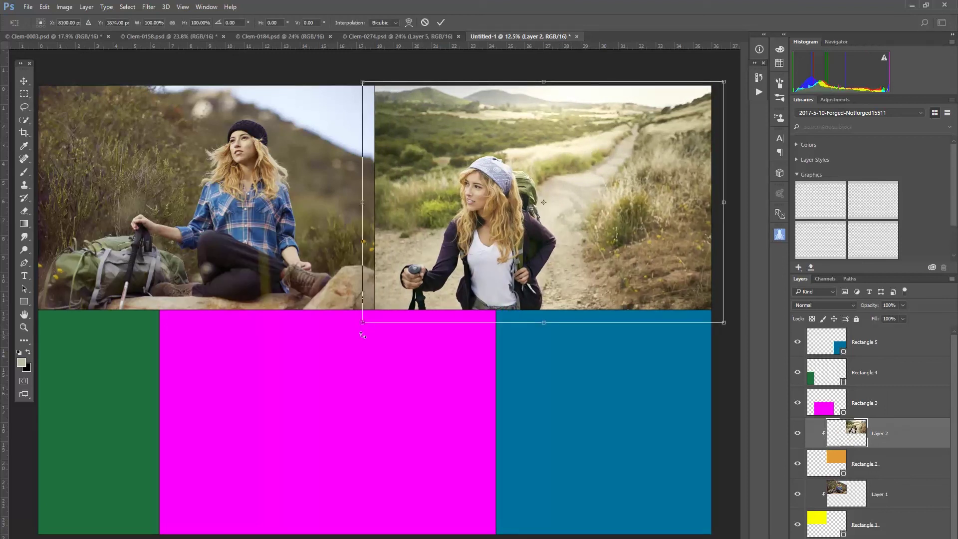
{"action": "left_click_drag", "start_coordinate": [364, 324], "coordinate": [377, 315]}
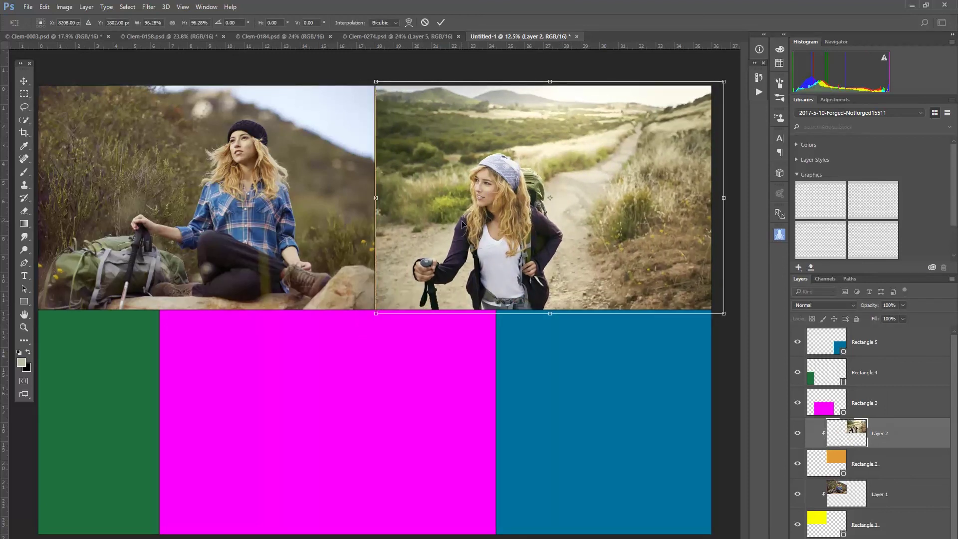
{"action": "left_click_drag", "start_coordinate": [462, 224], "coordinate": [455, 224]}
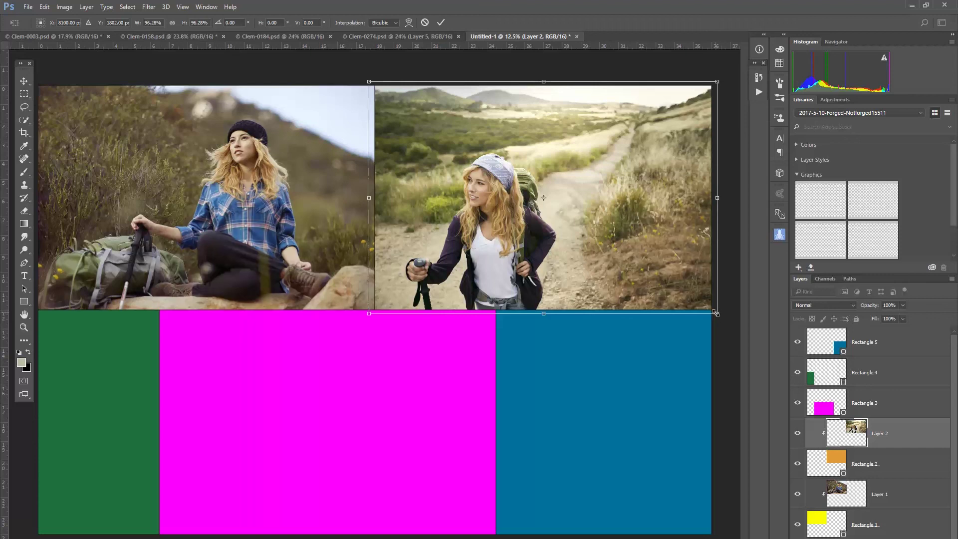
{"action": "left_click_drag", "start_coordinate": [713, 308], "coordinate": [712, 310]}
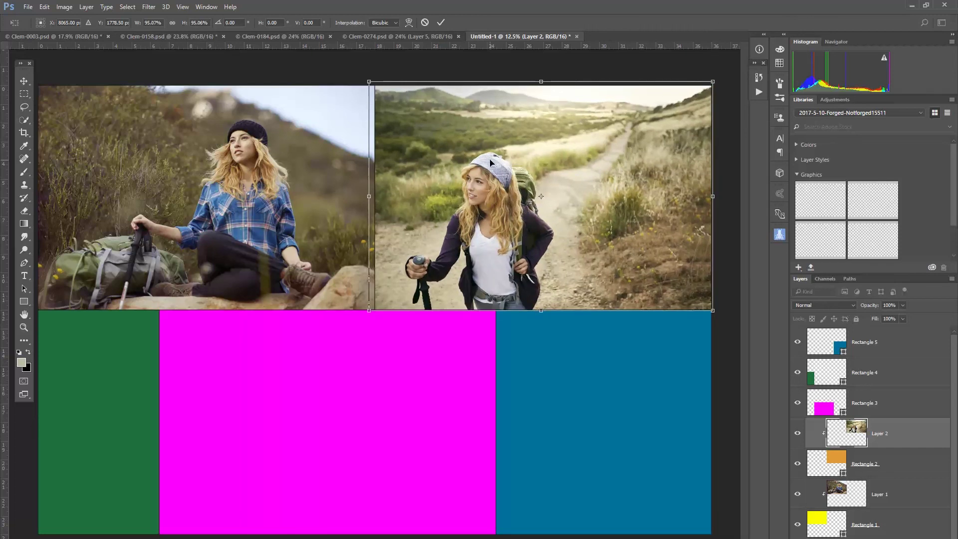
{"action": "left_click_drag", "start_coordinate": [491, 186], "coordinate": [494, 185]}
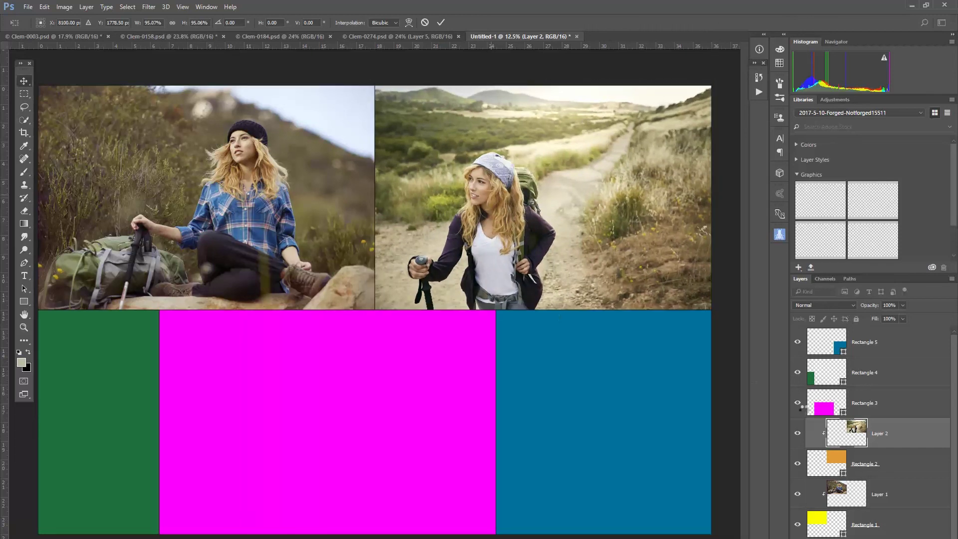
{"action": "key", "text": "Return"}
Close Clem-0158 without saving and copy the merged Clem-0274 woods photo.
{"action": "left_click", "coordinate": [821, 413]}
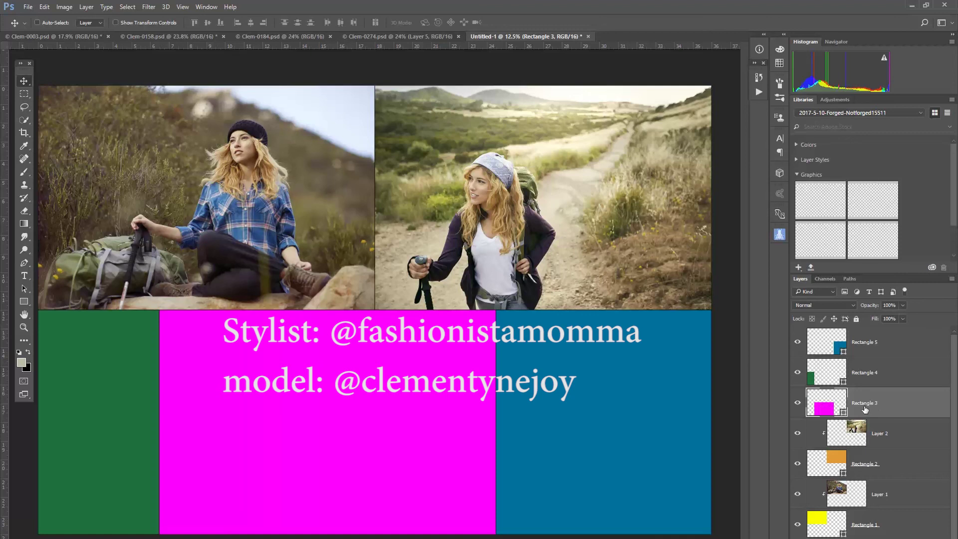
{"action": "left_click", "coordinate": [180, 37]}
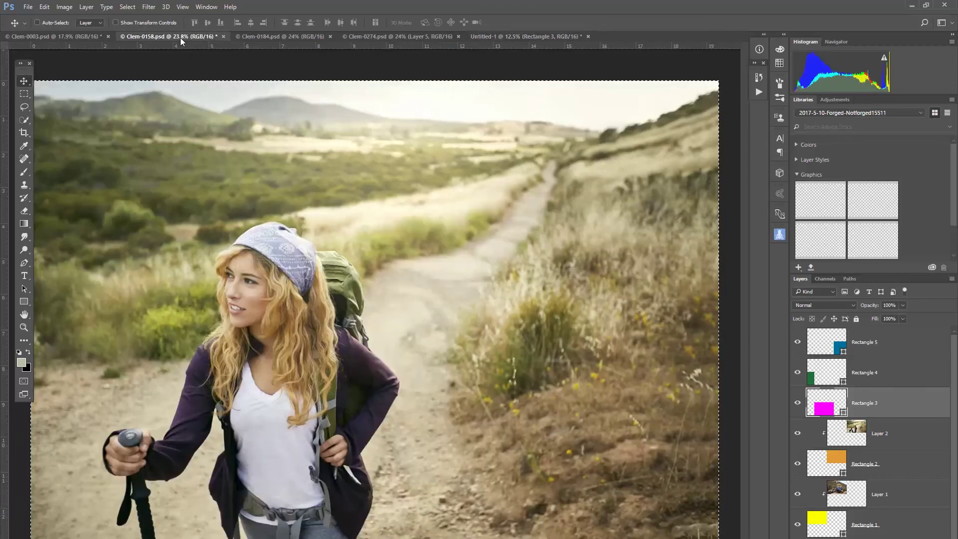
{"action": "left_click", "coordinate": [224, 37]}
{"action": "left_click", "coordinate": [482, 219]}
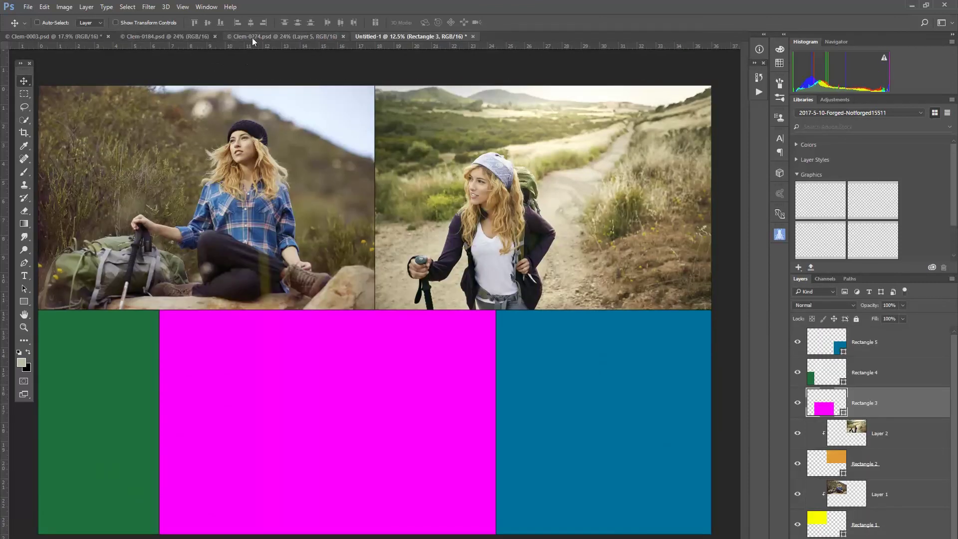
{"action": "left_click", "coordinate": [252, 38]}
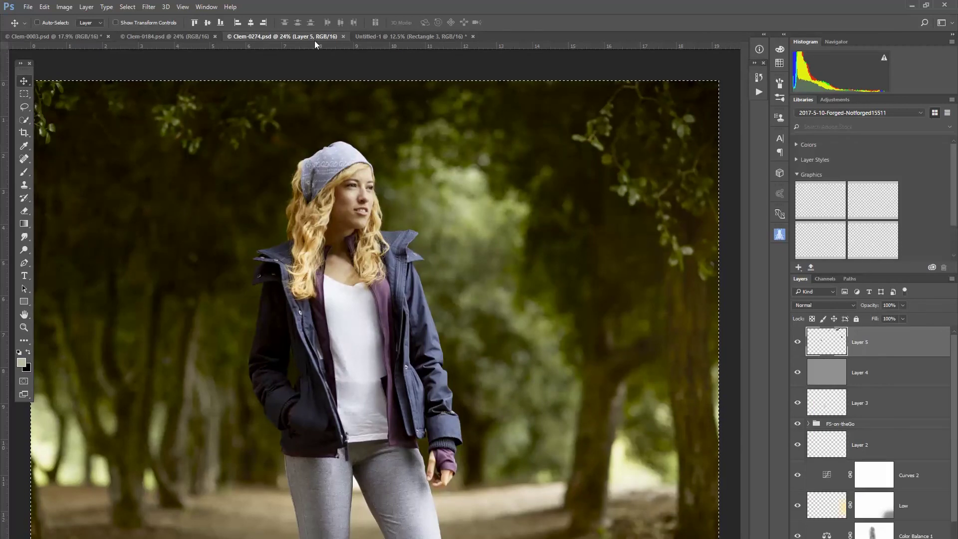
{"action": "key", "text": "ctrl+shift+alt+e"}
Paste the woods photo as Layer 3, clip it to magenta Rectangle 3, and move it into the lower-middle cell.
{"action": "left_click", "coordinate": [399, 36]}
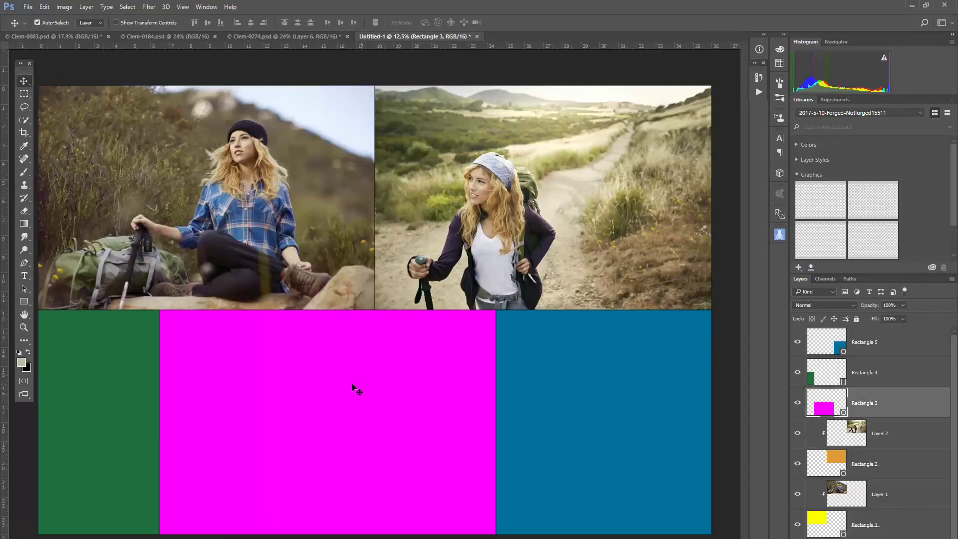
{"action": "key", "text": "ctrl+v"}
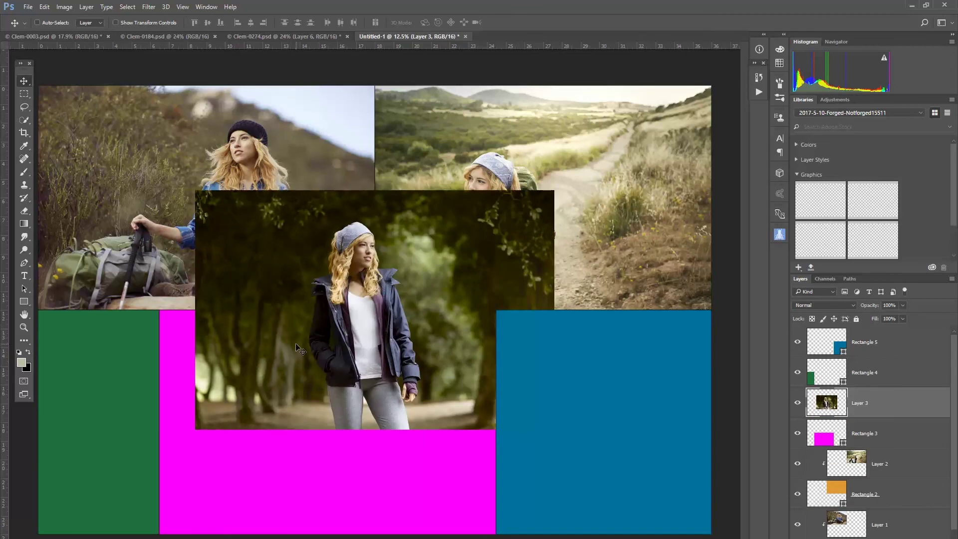
{"action": "right_click", "coordinate": [896, 413]}
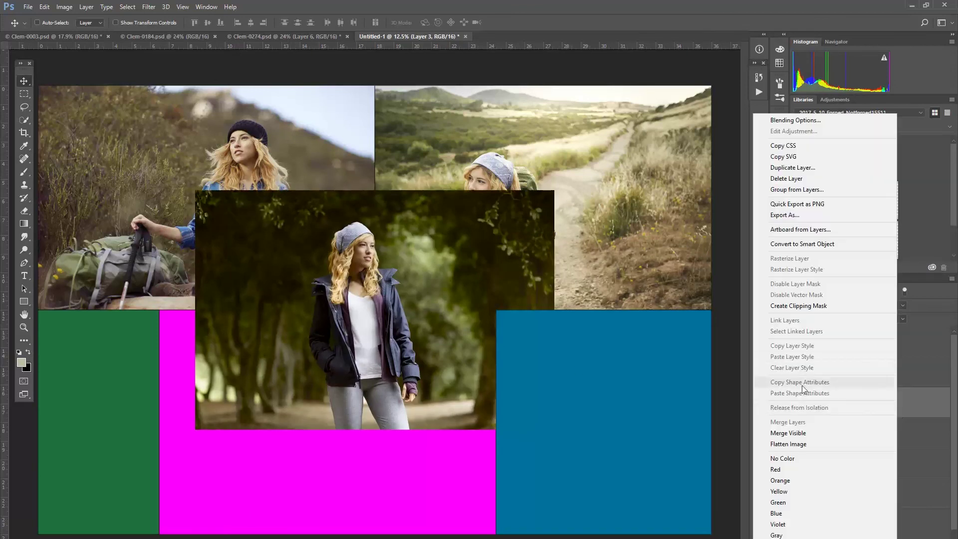
{"action": "left_click", "coordinate": [798, 305]}
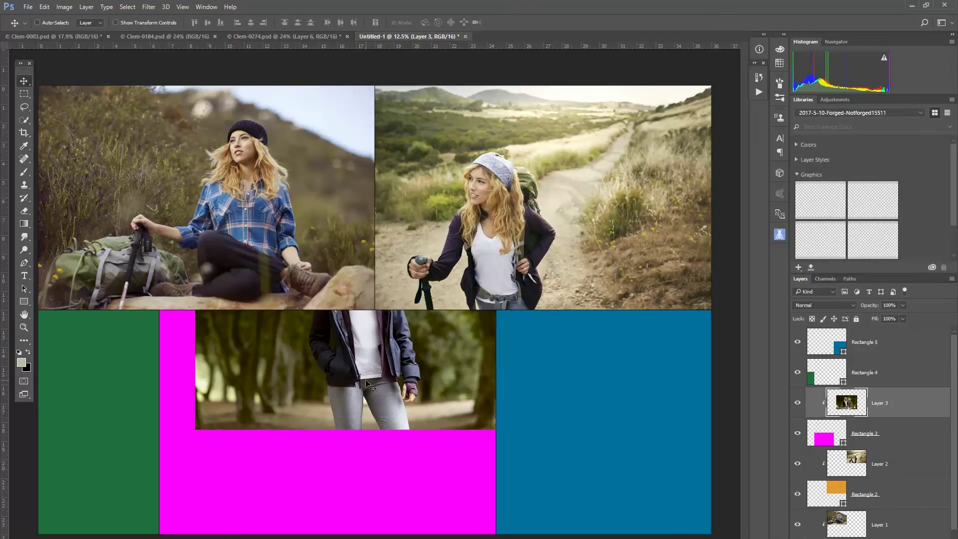
{"action": "left_click_drag", "start_coordinate": [367, 370], "coordinate": [316, 489]}
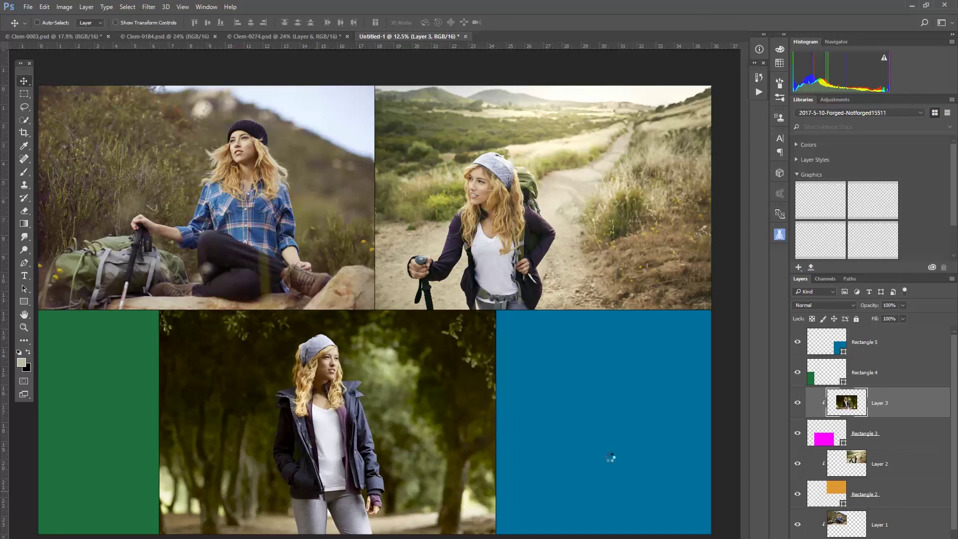
Drag the Clem-0003 black-beanie hiker photo into the collage and clip it to green Rectangle 4.
{"action": "left_click", "coordinate": [835, 378]}
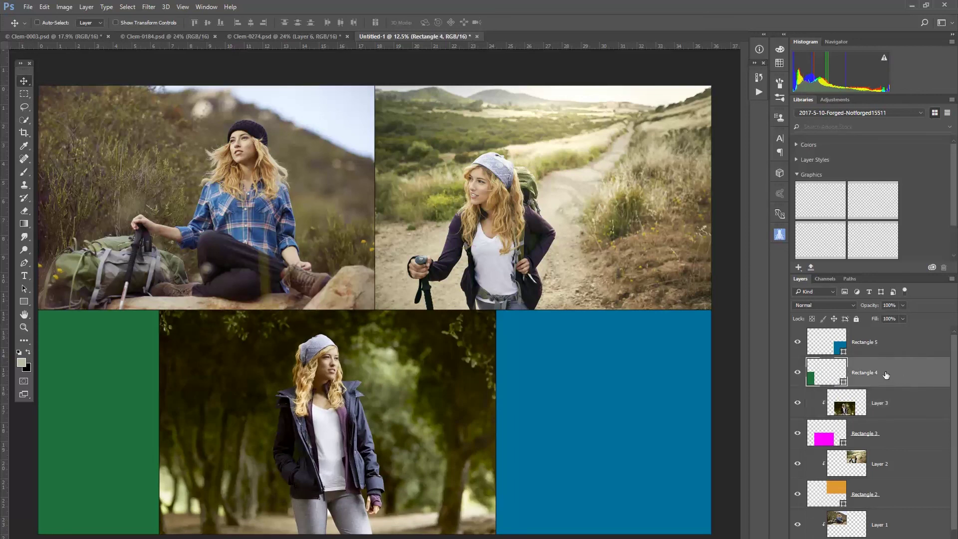
{"action": "left_click", "coordinate": [145, 36]}
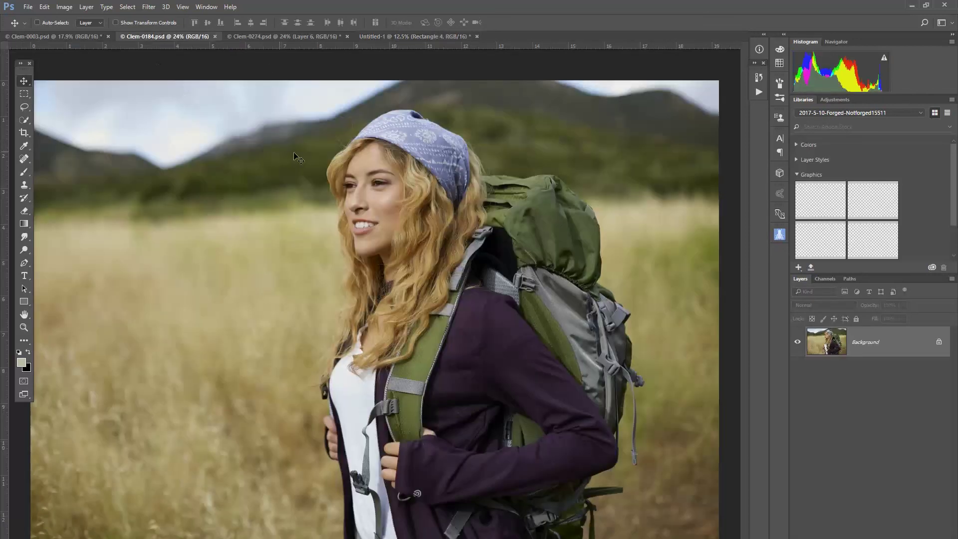
{"action": "left_click", "coordinate": [273, 34]}
{"action": "left_click", "coordinate": [359, 37]}
{"action": "left_click", "coordinate": [256, 37]}
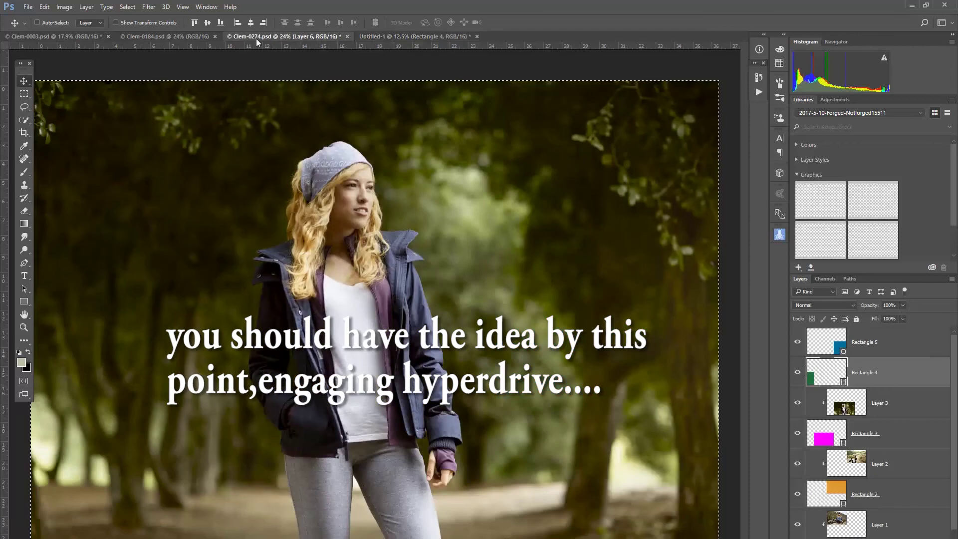
{"action": "left_click", "coordinate": [140, 38]}
{"action": "left_click", "coordinate": [55, 38]}
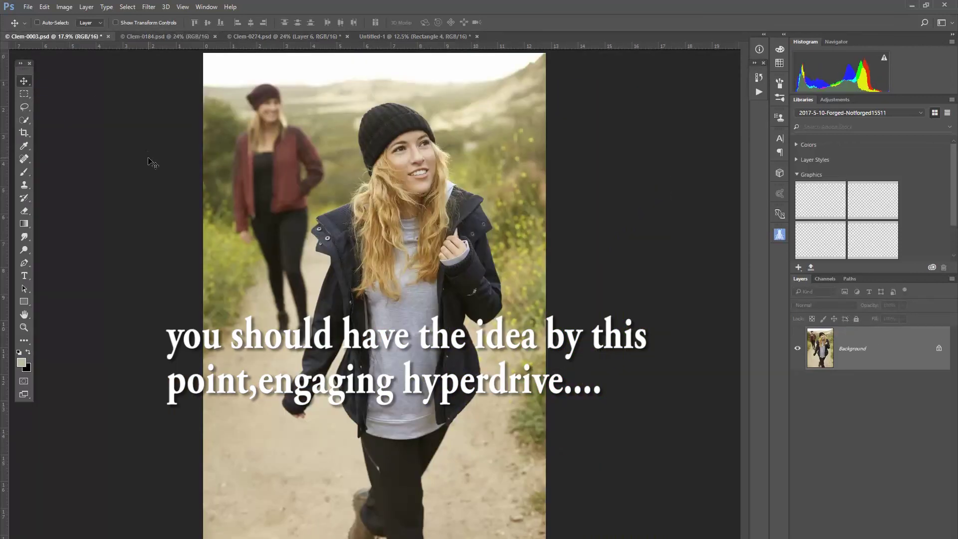
{"action": "left_click_drag", "start_coordinate": [371, 44], "coordinate": [374, 309]}
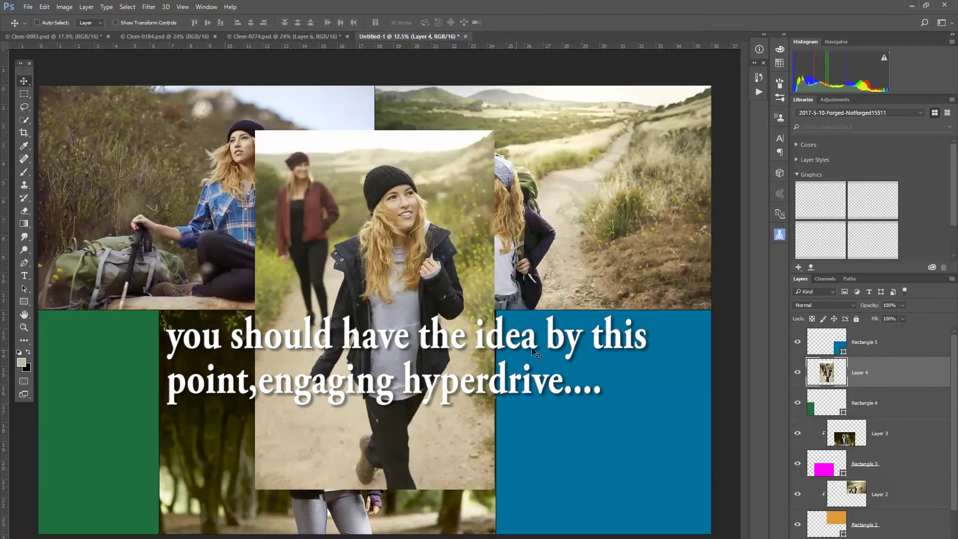
{"action": "right_click", "coordinate": [879, 372]}
{"action": "left_click", "coordinate": [818, 202]}
{"action": "left_click_drag", "start_coordinate": [299, 399], "coordinate": [124, 404]}
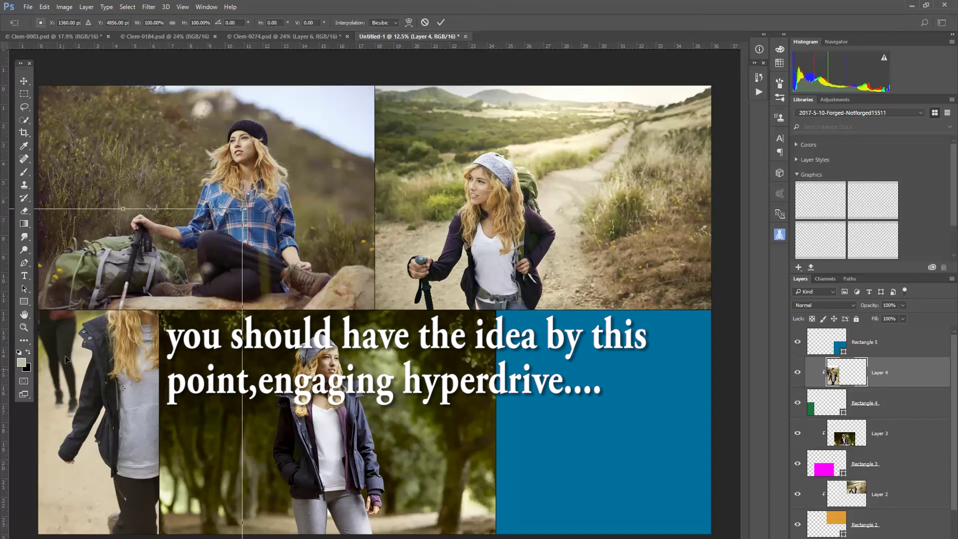
Scale the lower-left photo to about 66% and position it within the bottom-left tile.
{"action": "key", "text": "ctrl+t"}
{"action": "left_click_drag", "start_coordinate": [240, 529], "coordinate": [185, 499]}
{"action": "left_click_drag", "start_coordinate": [99, 419], "coordinate": [81, 416]}
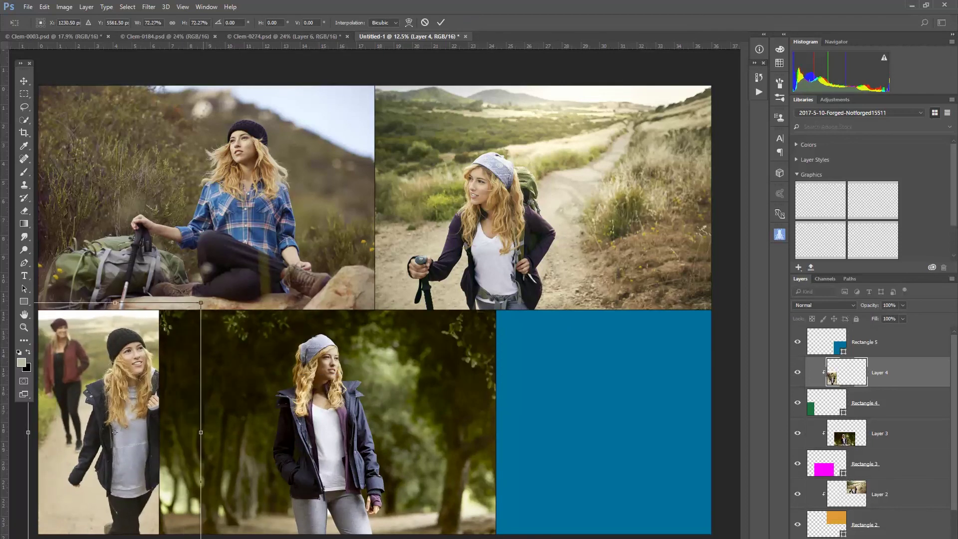
{"action": "left_click_drag", "start_coordinate": [185, 536], "coordinate": [177, 524]}
{"action": "left_click_drag", "start_coordinate": [95, 424], "coordinate": [80, 435]}
{"action": "key", "text": "Return"}
Paste the Clem-0184 backpacker photo as Layer 5, clip it to the blue rectangle, and nudge it into the bottom-right tile.
{"action": "left_click", "coordinate": [168, 37]}
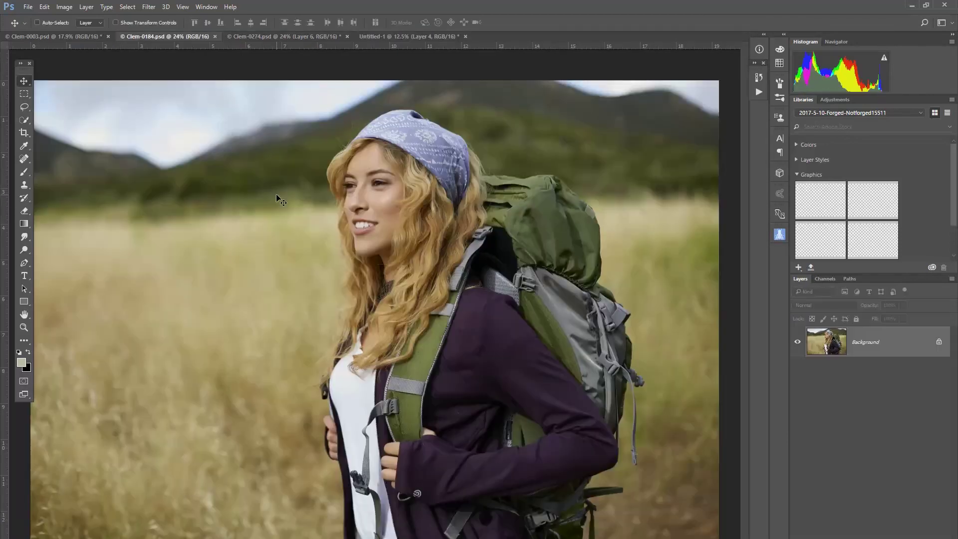
{"action": "key", "text": "ctrl+a"}
{"action": "key", "text": "ctrl+c"}
{"action": "left_click", "coordinate": [408, 36]}
{"action": "key", "text": "ctrl+v"}
{"action": "left_click_drag", "start_coordinate": [332, 305], "coordinate": [556, 439]}
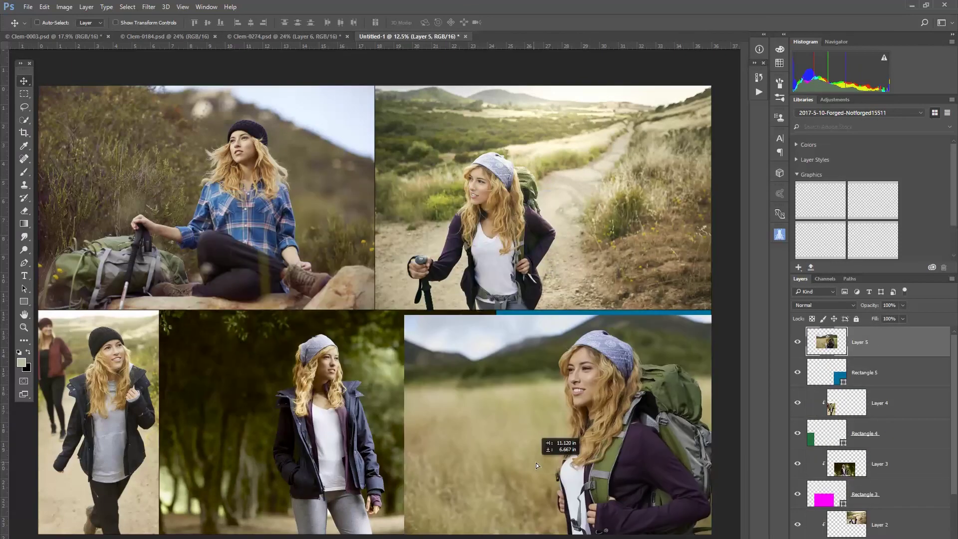
{"action": "right_click", "coordinate": [878, 341]}
{"action": "left_click", "coordinate": [818, 306]}
{"action": "left_click_drag", "start_coordinate": [599, 399], "coordinate": [559, 461]}
{"action": "key", "text": "shift+Left"}
{"action": "key", "text": "shift+Left"}
{"action": "key", "text": "shift+Left"}
{"action": "key", "text": "shift+Left"}
{"action": "key", "text": "shift+Left"}
{"action": "key", "text": "shift+Left"}
{"action": "key", "text": "shift+Left"}
{"action": "key", "text": "shift+Left"}
{"action": "key", "text": "shift+Left"}
{"action": "key", "text": "shift+Left"}
{"action": "key", "text": "shift+Left"}
{"action": "key", "text": "shift+Left"}
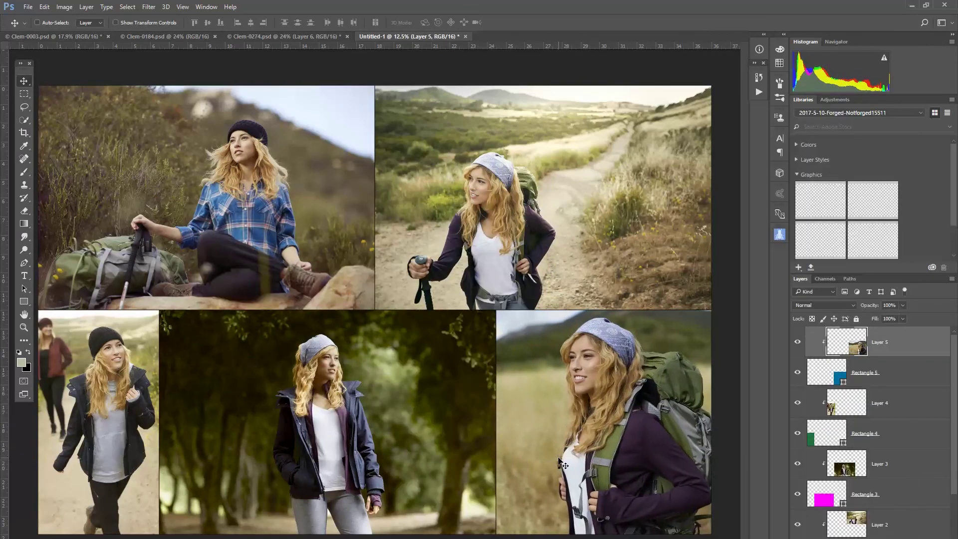
{"action": "key", "text": "shift+Left"}
{"action": "key", "text": "shift+Left"}
{"action": "key", "text": "shift+Up"}
{"action": "key", "text": "shift+Up"}
{"action": "key", "text": "shift+Up"}
{"action": "key", "text": "shift+Up"}
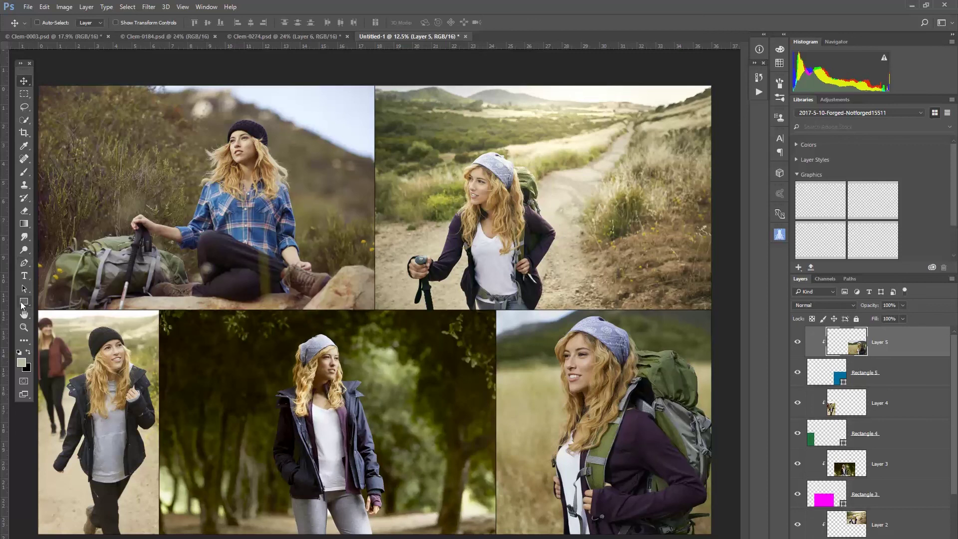
Choose the Ellipse Tool from the Rectangle Tool flyout.
{"action": "mouse_move", "coordinate": [21, 301]}
{"action": "left_mouse_down"}
{"action": "mouse_move", "coordinate": [44, 301]}
{"action": "mouse_move", "coordinate": [75, 322]}
{"action": "mouse_move", "coordinate": [75, 349]}
{"action": "mouse_move", "coordinate": [75, 309]}
{"action": "mouse_move", "coordinate": [77, 339]}
{"action": "mouse_move", "coordinate": [74, 313]}
{"action": "mouse_move", "coordinate": [25, 301]}
{"action": "mouse_move", "coordinate": [36, 300]}
{"action": "left_mouse_up"}
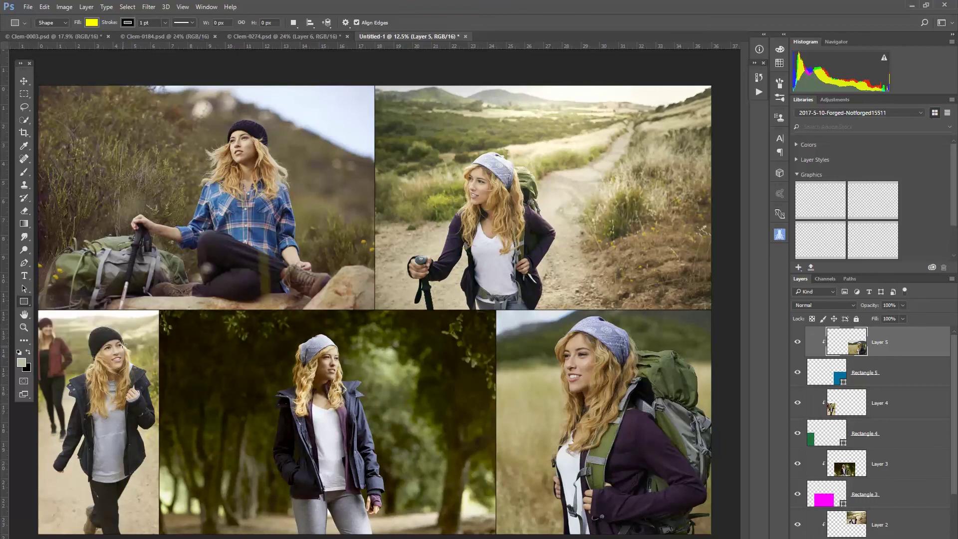